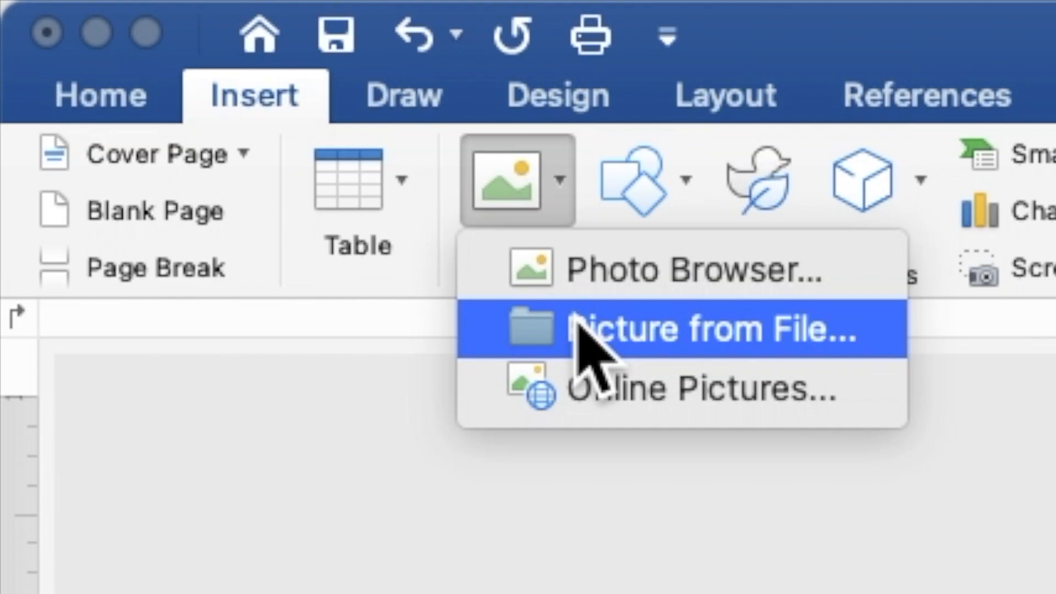
Step: Insert the image POLIANTHES TUBEROSE BACKGROUND.jpg from a file onto the blank page
click(574, 316)
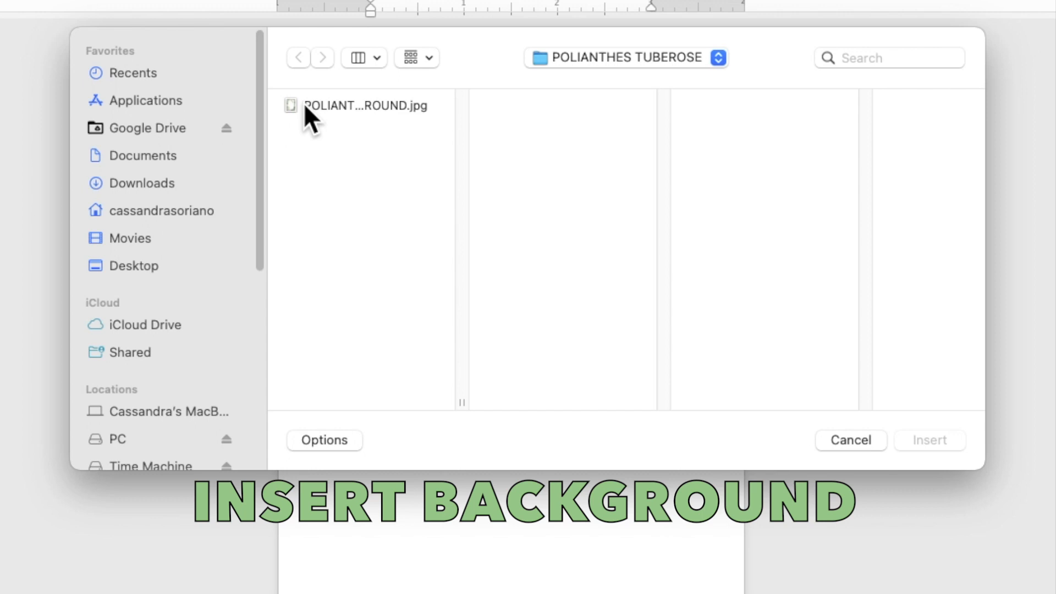
click(303, 103)
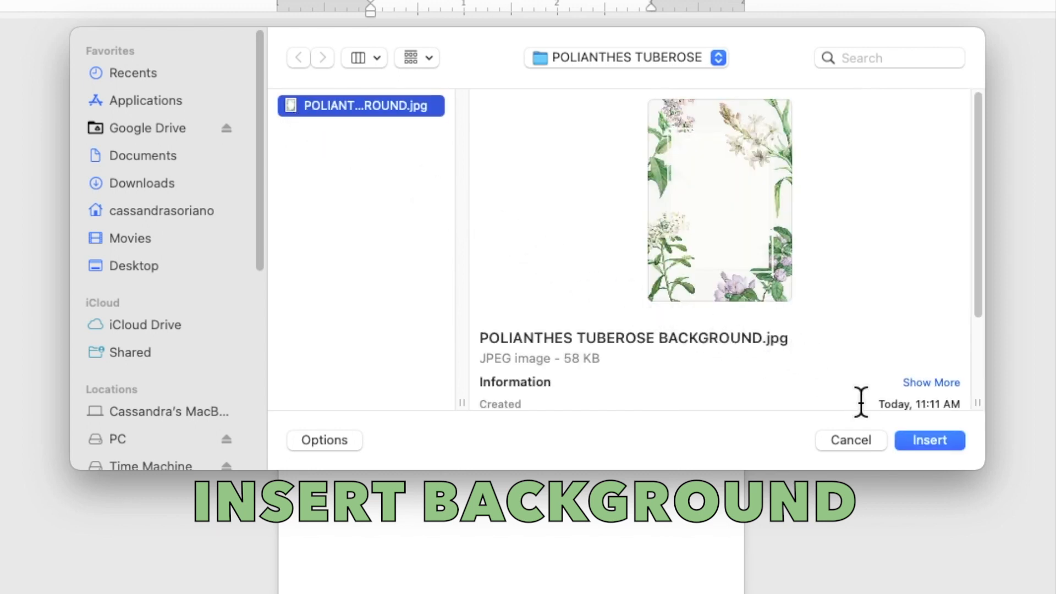
click(916, 440)
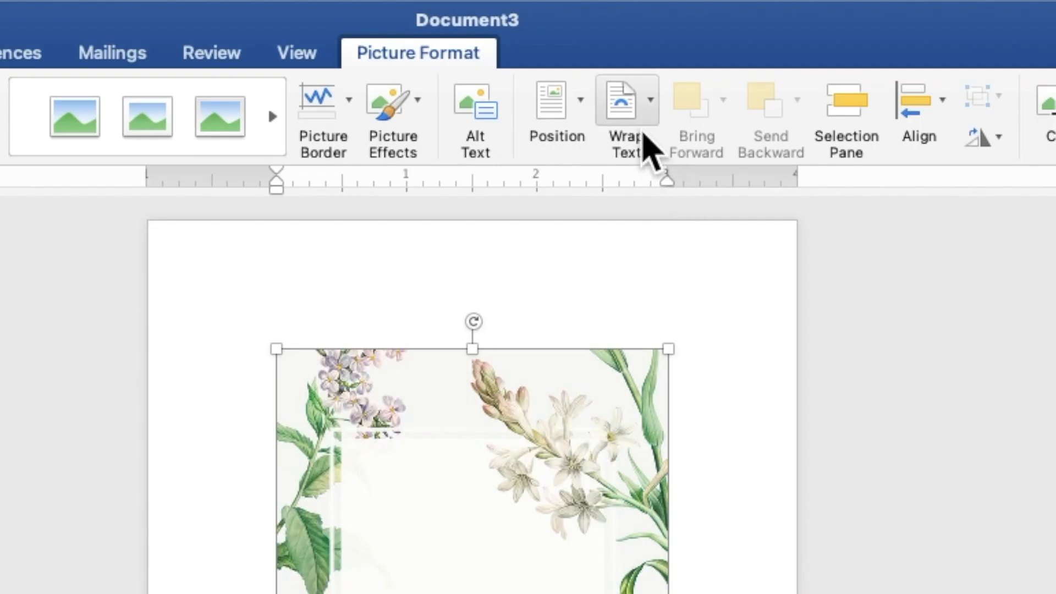
Step: Float the floral image, align it to the top-left corner and enlarge it to 7" by 5"
click(645, 140)
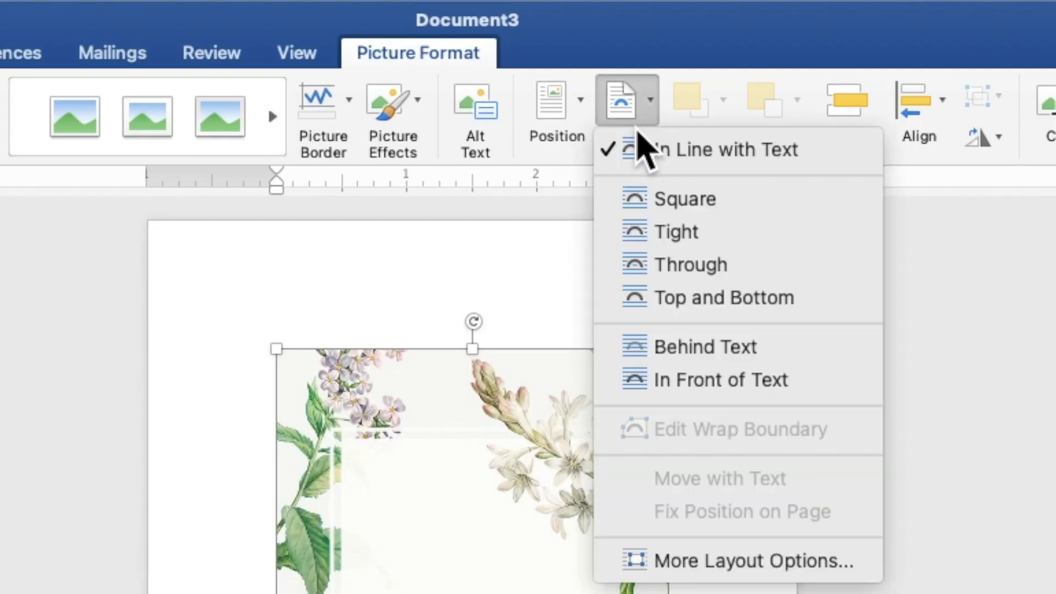
click(678, 352)
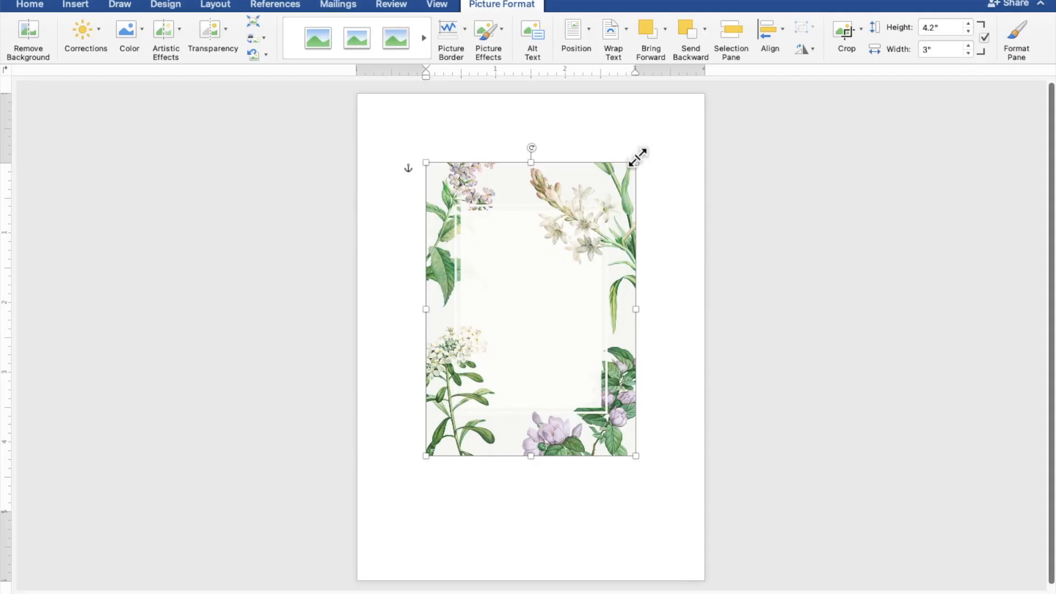
drag(613, 232, 544, 162)
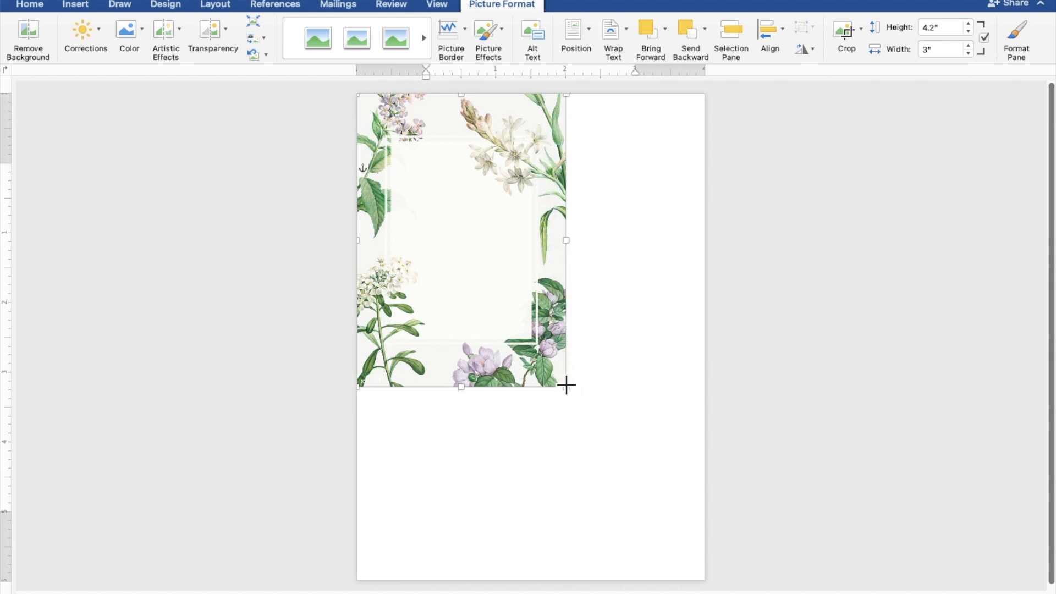
drag(566, 385, 682, 579)
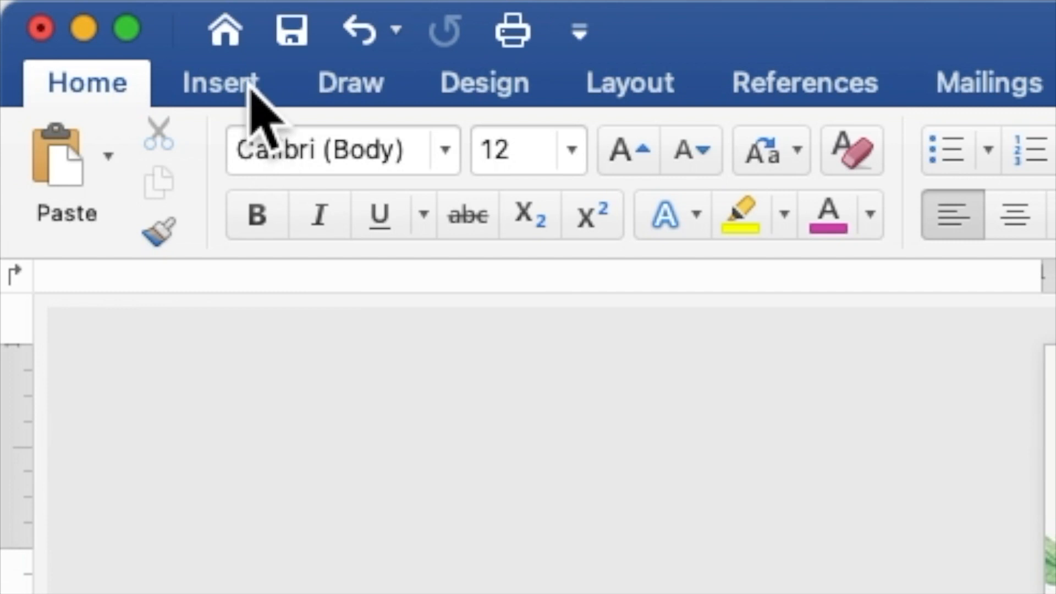
Step: Draw a 5.14" by 3.78" rectangle across the centre of the floral page
click(250, 88)
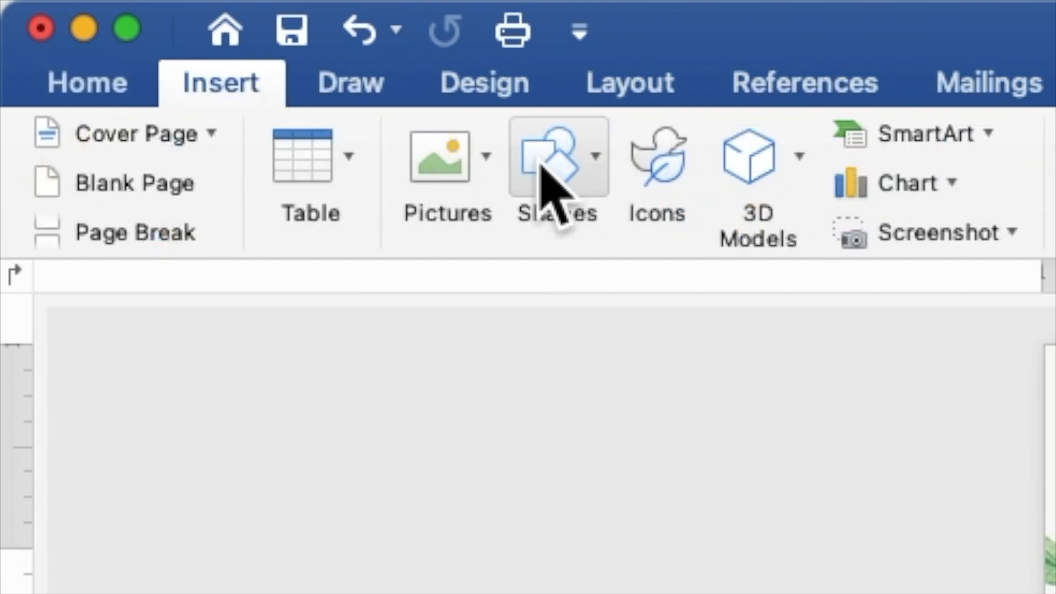
click(561, 165)
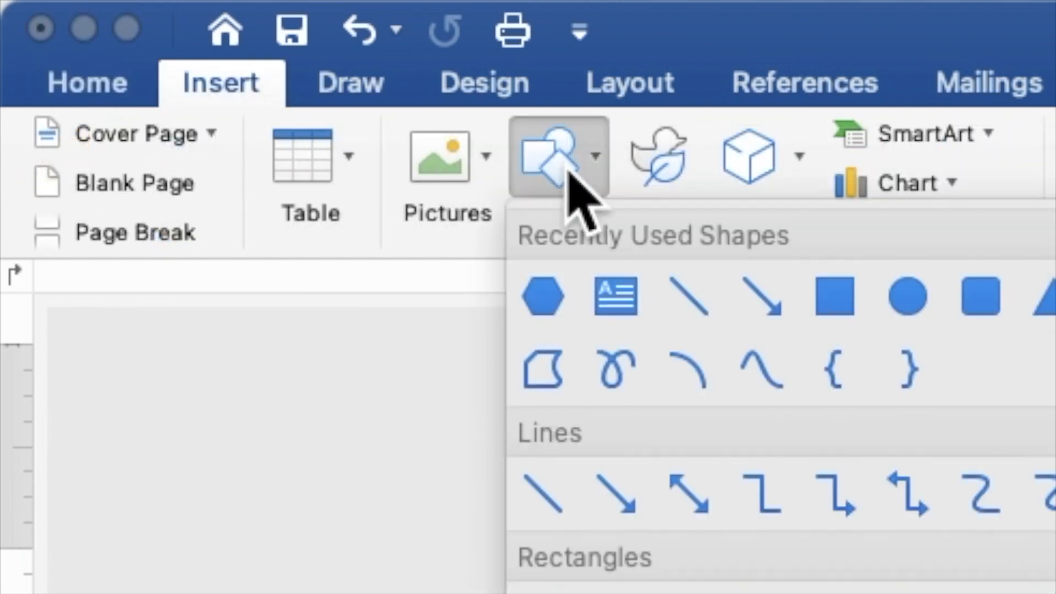
click(846, 297)
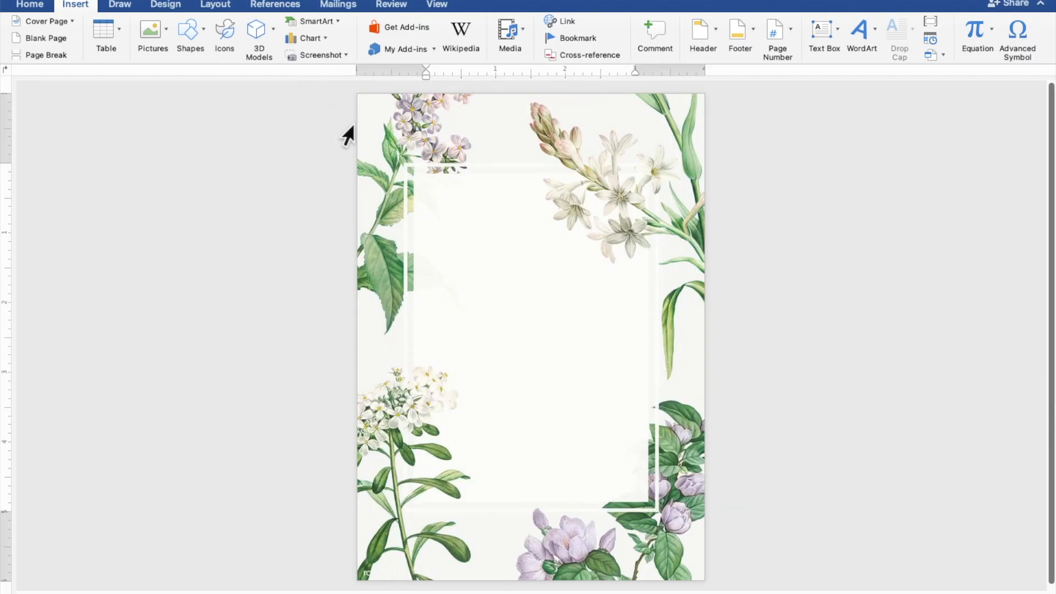
drag(399, 158, 663, 515)
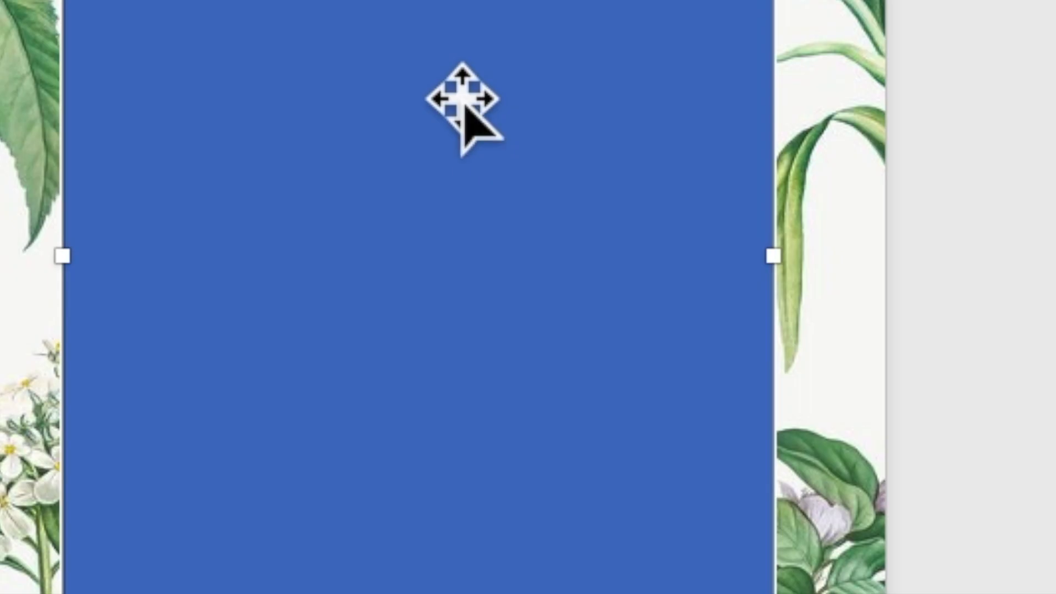
Step: Add the text TOGETHER WITH THEIR FAMILY inside the rectangle and start a new line
right_click(548, 278)
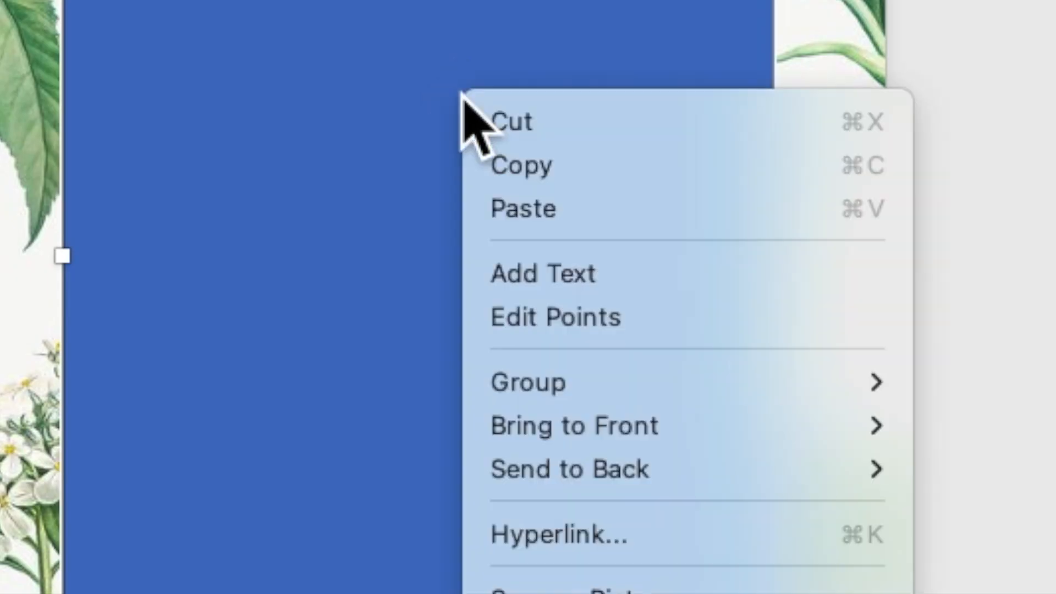
click(526, 273)
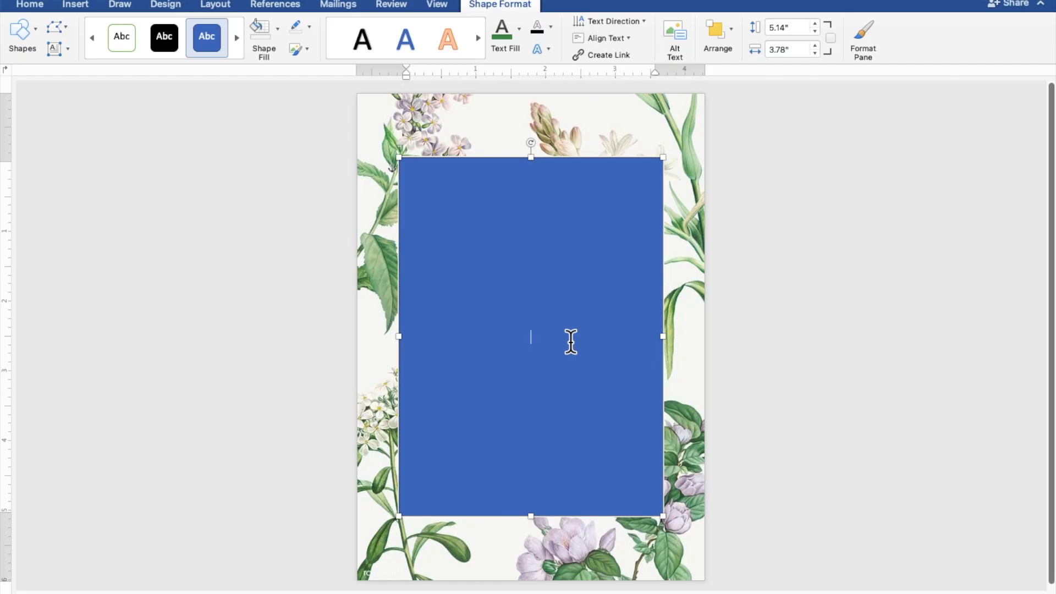
scroll(571, 341, up, 5)
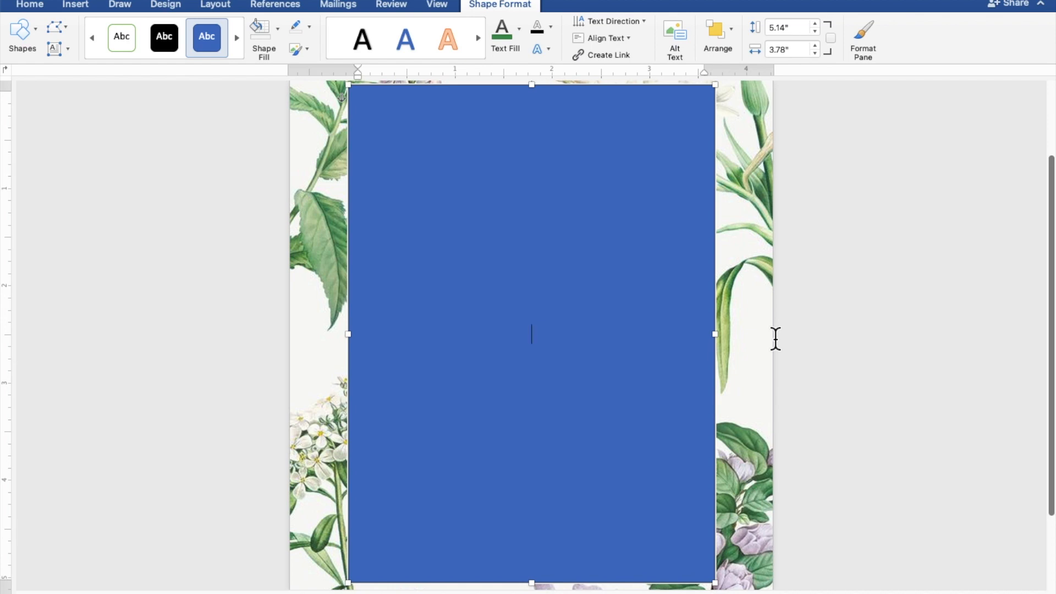
text(TOGETH)
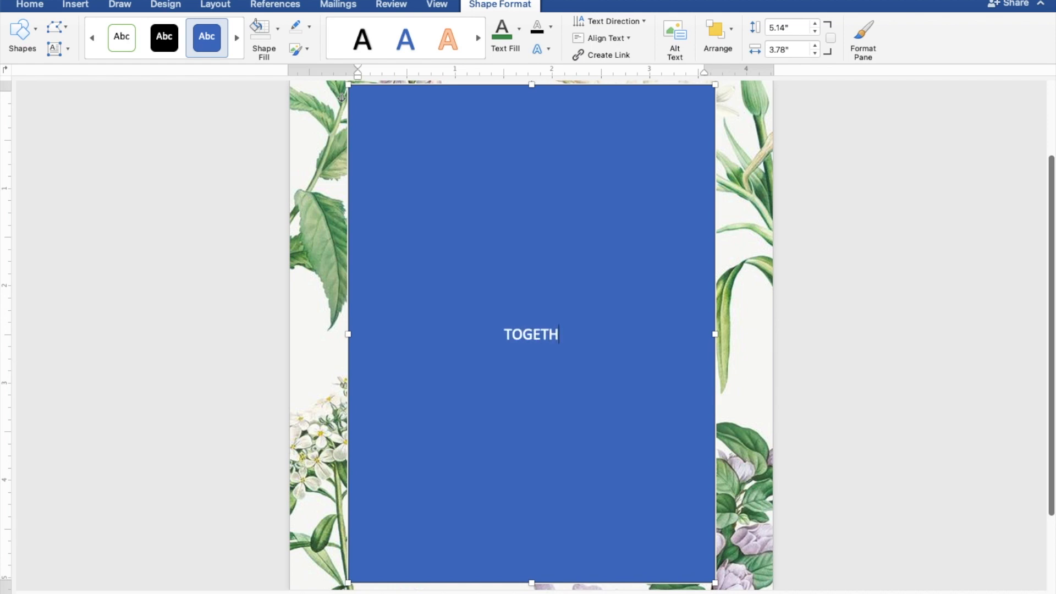
text(ER W)
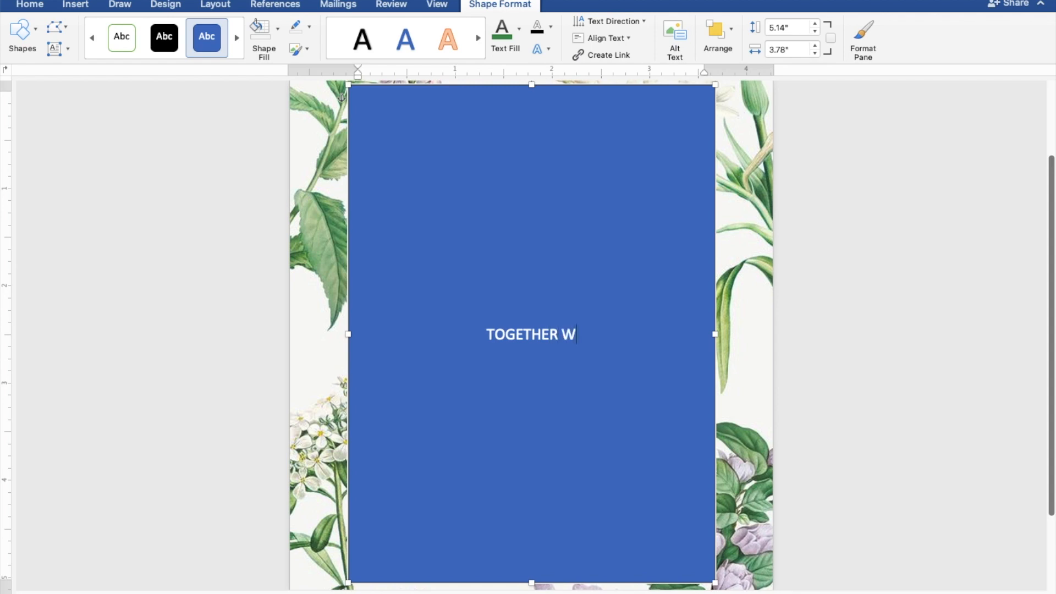
text(ITH THEIR F)
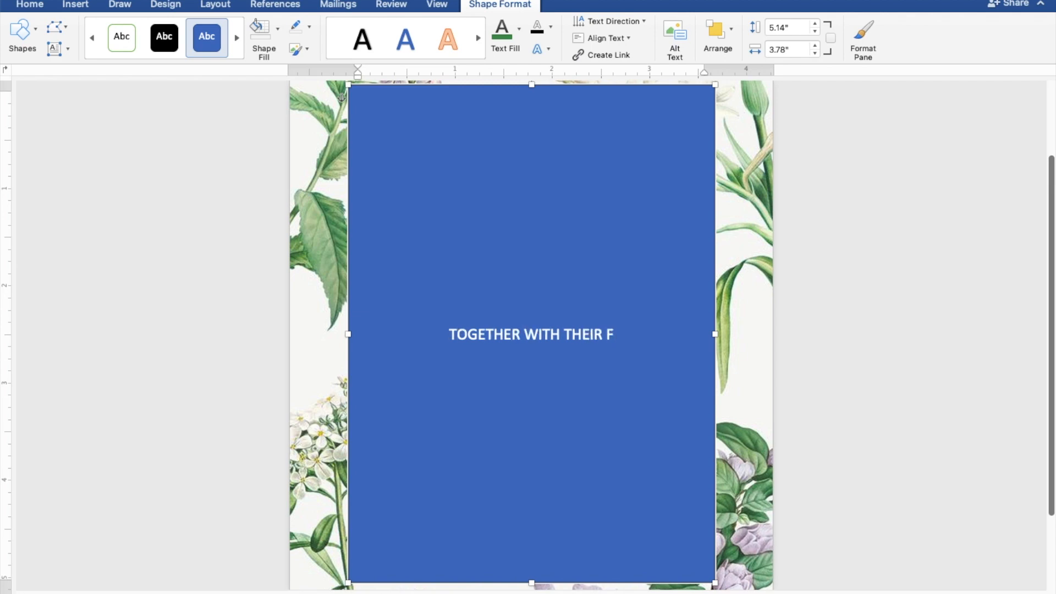
text(AMILY)
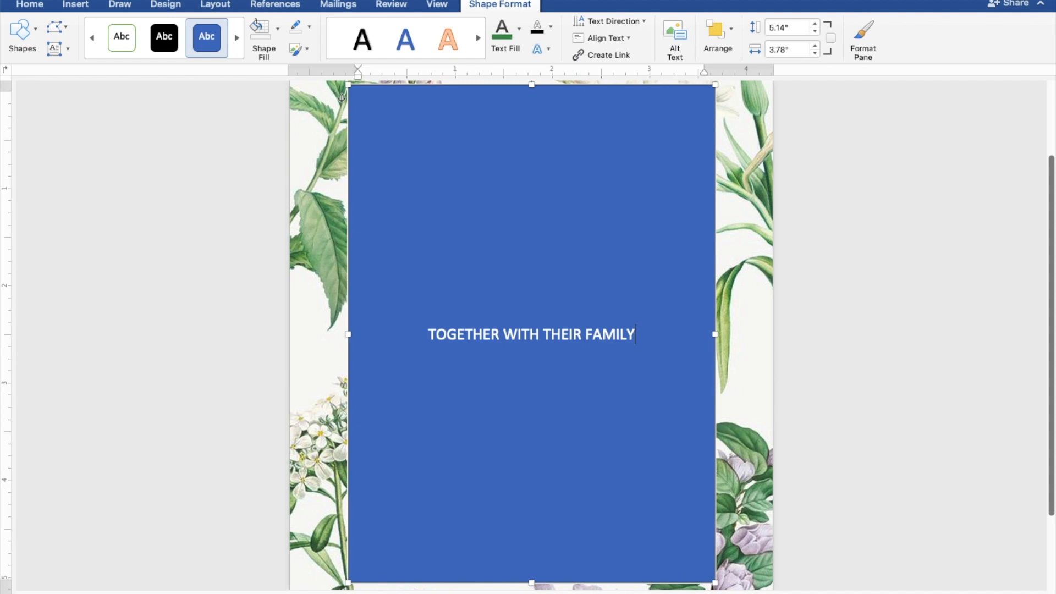
key(Return)
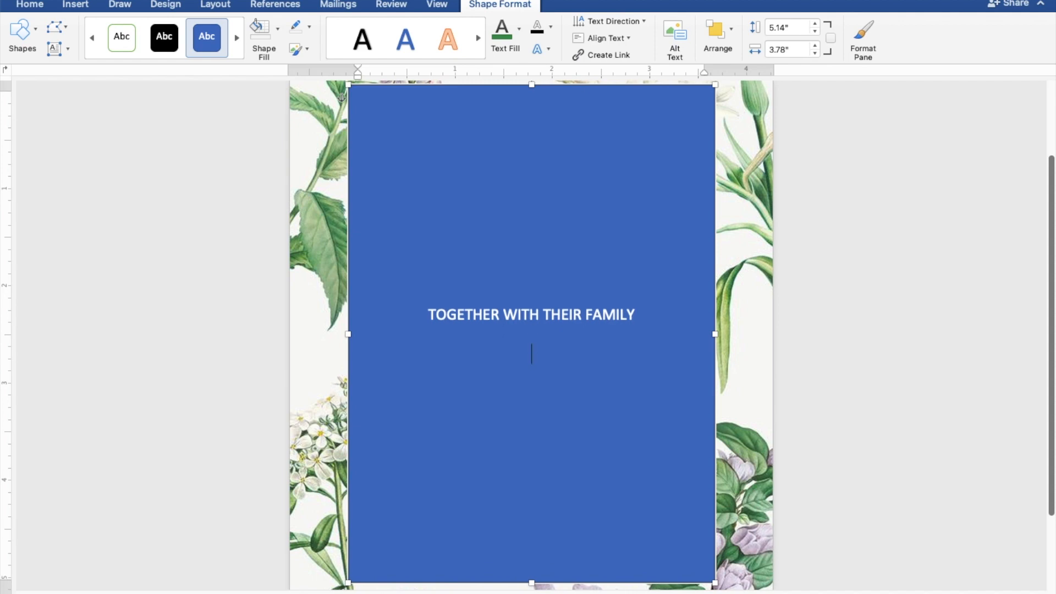
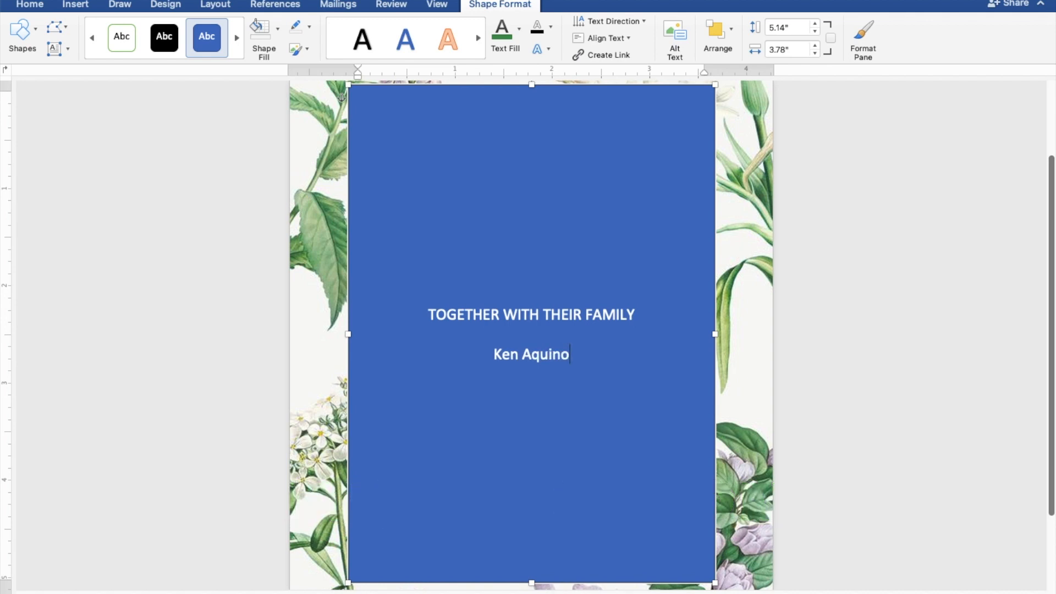
Step: Type the groom's and bride's names on separate lines joined by AND
key(Return)
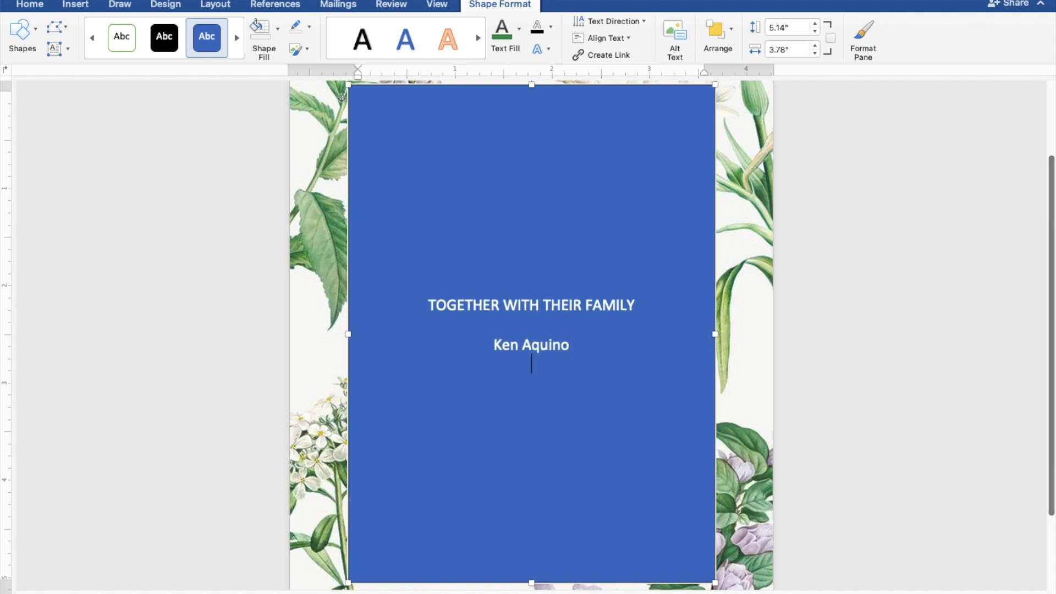
text(AND)
key(Return)
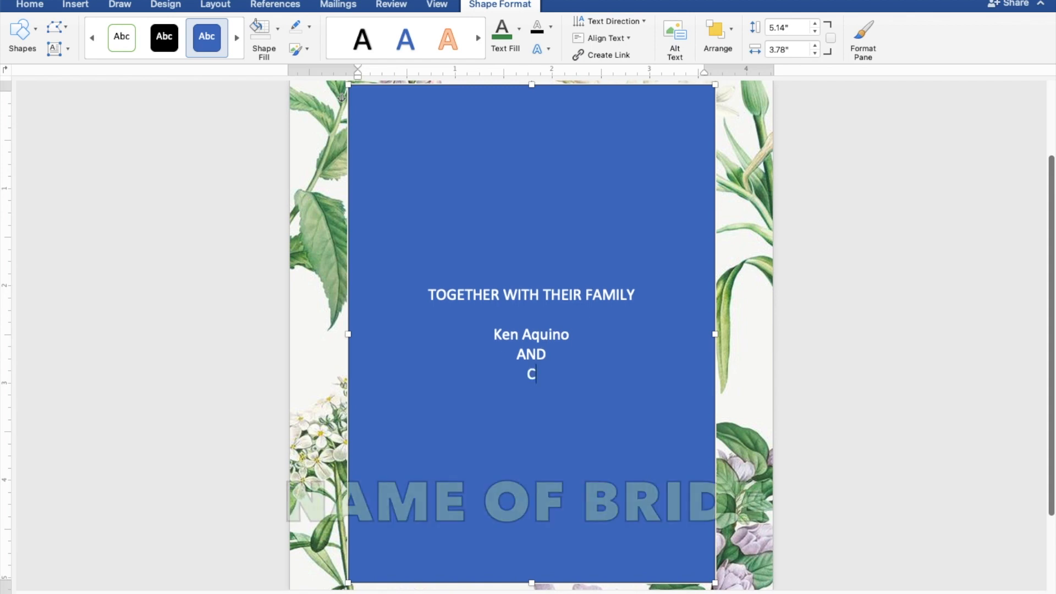
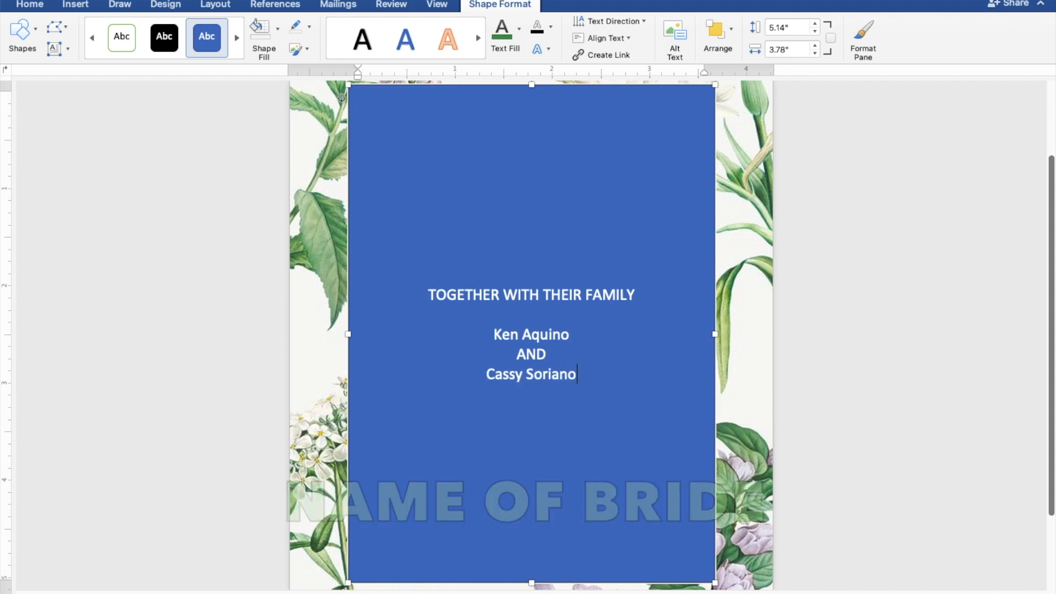
key(Return)
key(Return)
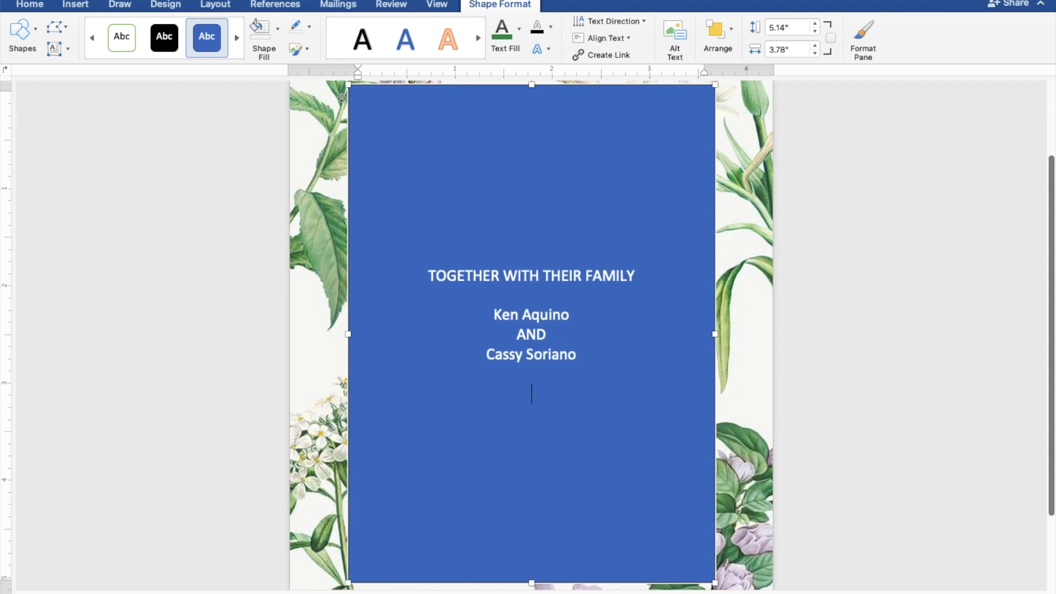
Step: Add the lines REQUEST THE PLEASURE OF YOUR PRESENCE and AS THEY JOYFULLY UNITE IN MARRIAGE
text(request)
key(BackSpace)
key(BackSpace)
key(BackSpace)
key(BackSpace)
key(BackSpace)
key(BackSpace)
key(BackSpace)
text(REQUEST THE PLEASURE)
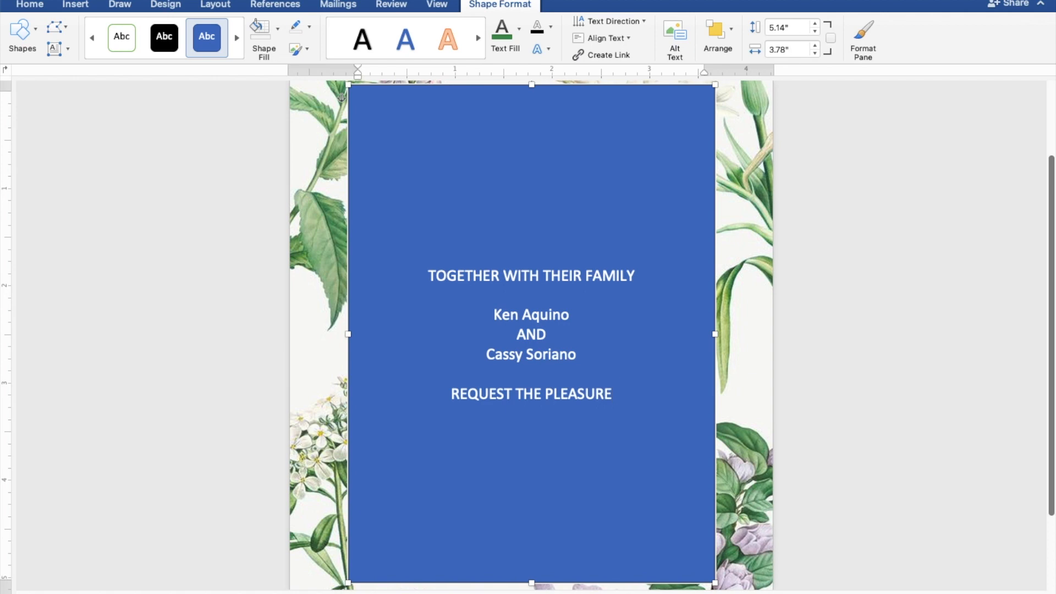
text( OF )
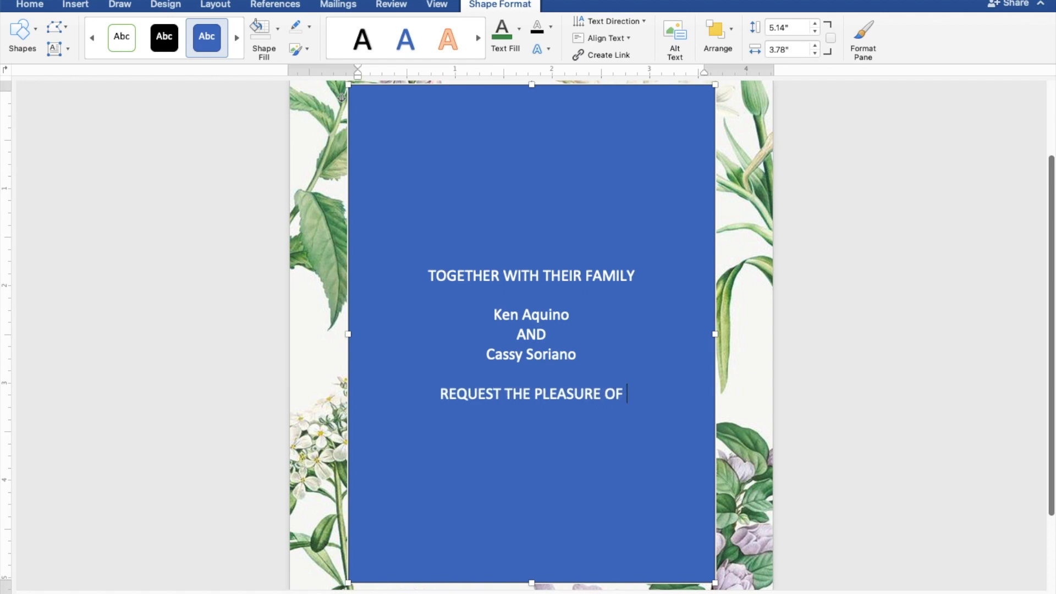
text(YOUR)
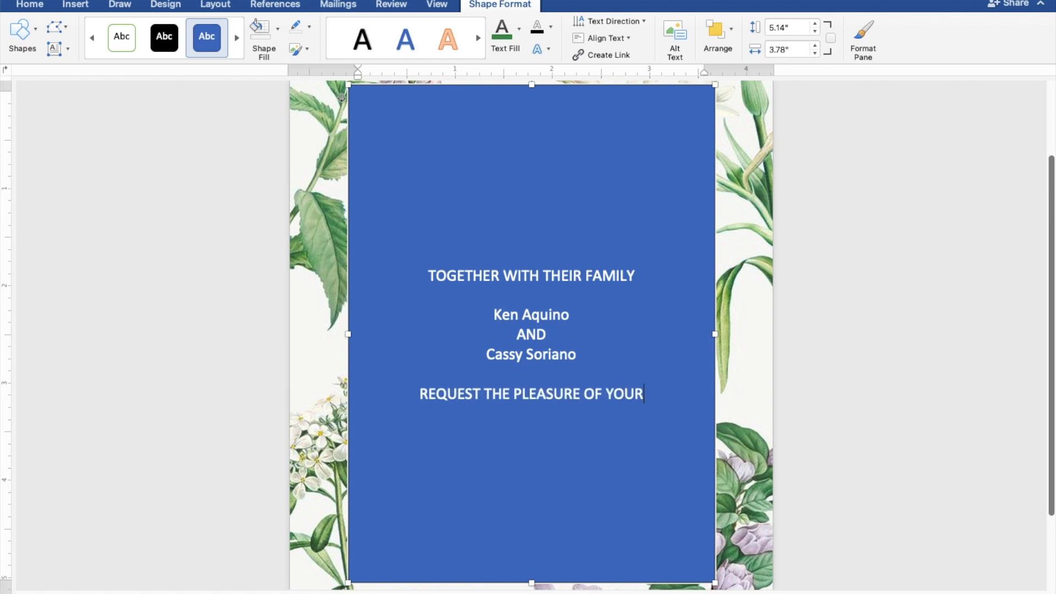
text( P)
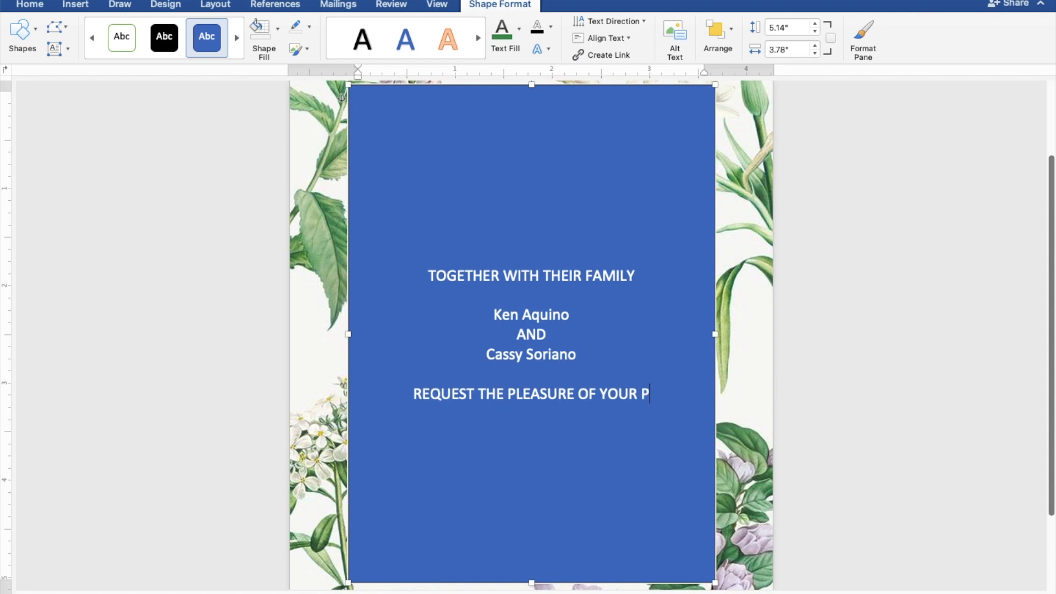
text(RESENCE)
key(Return)
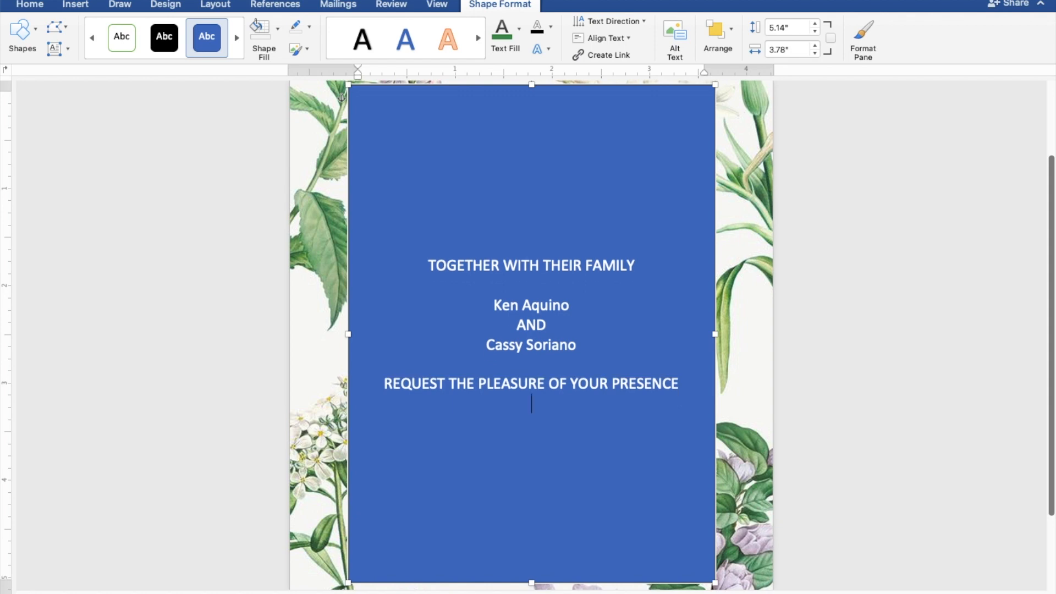
text(AS THEY JOYFUL)
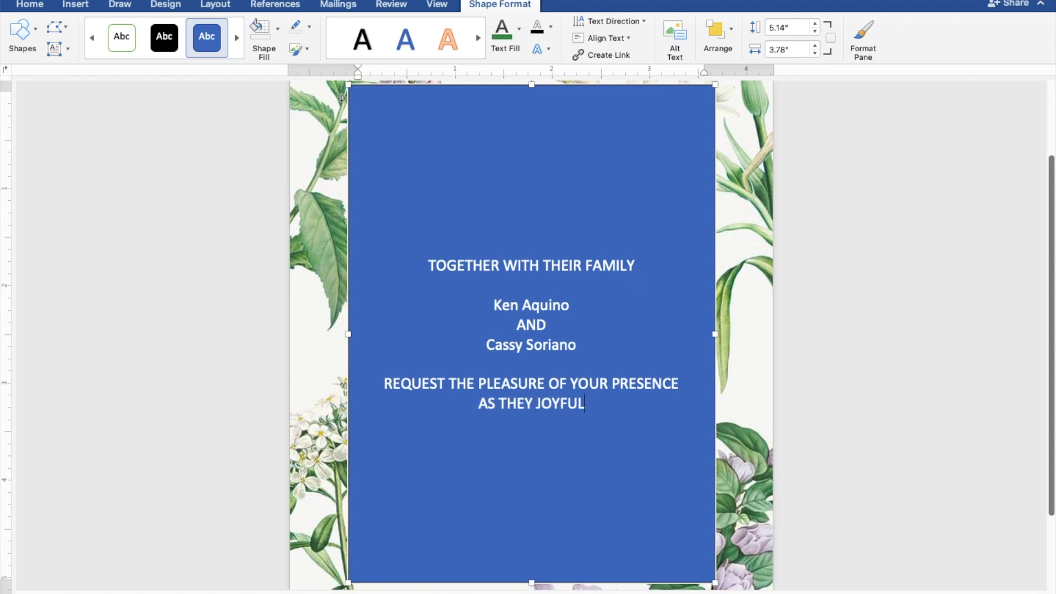
text(LY )
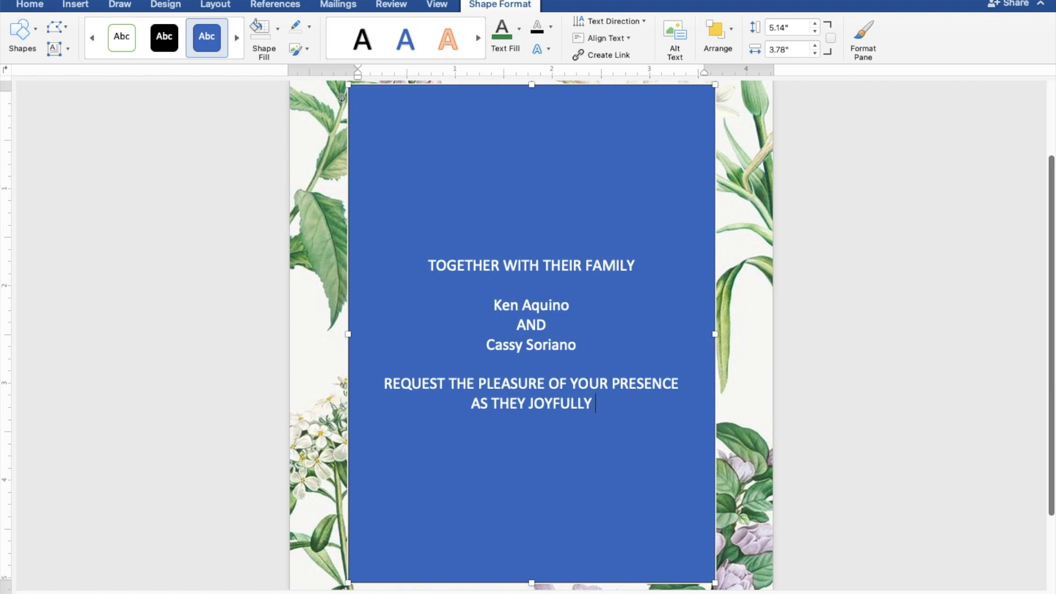
text(UNIT)
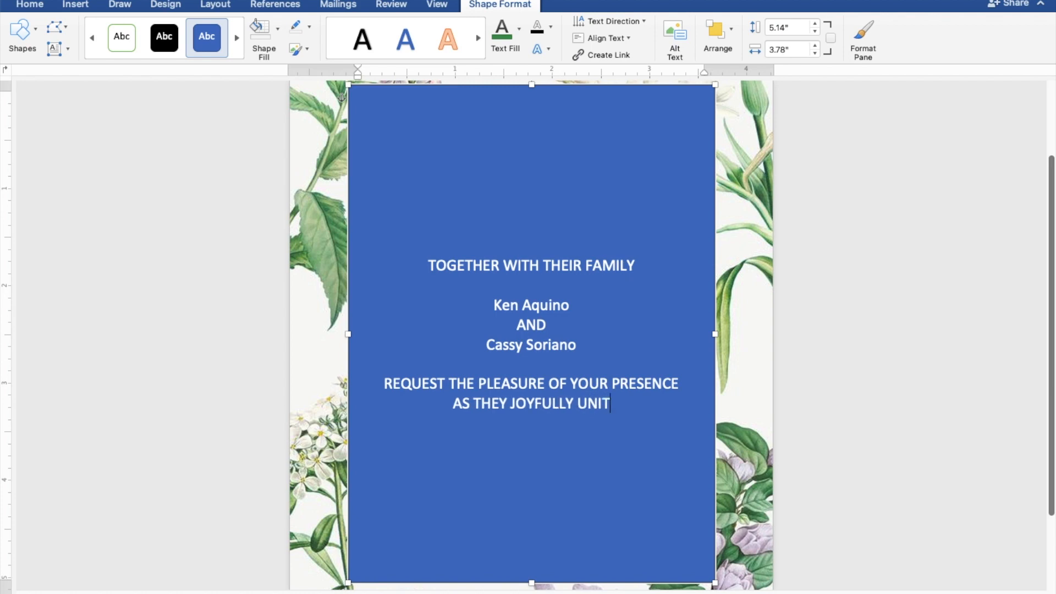
text(E I)
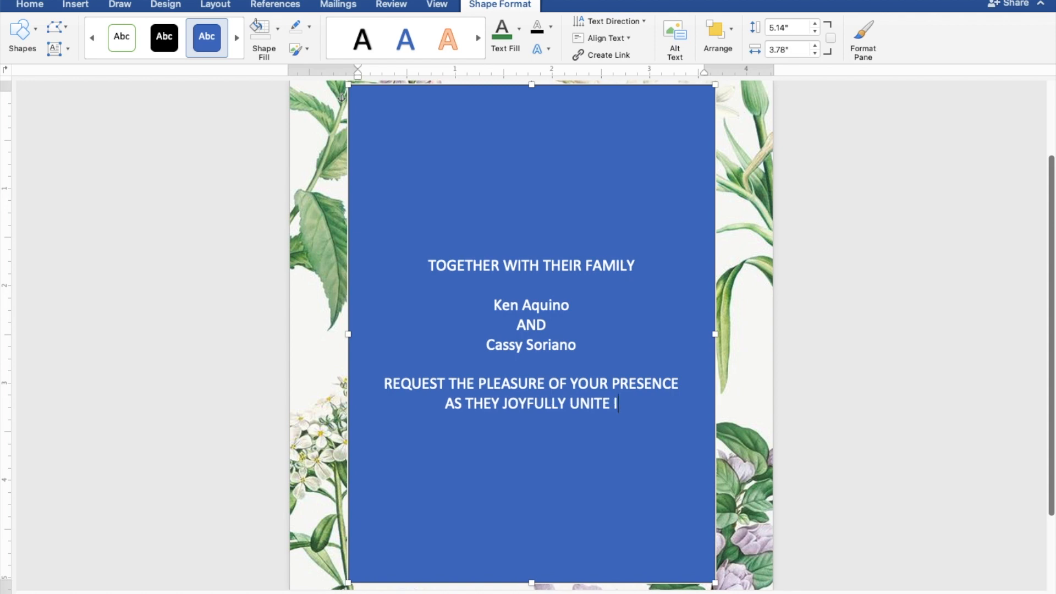
text(N MARRIAGE)
key(Return)
key(Return)
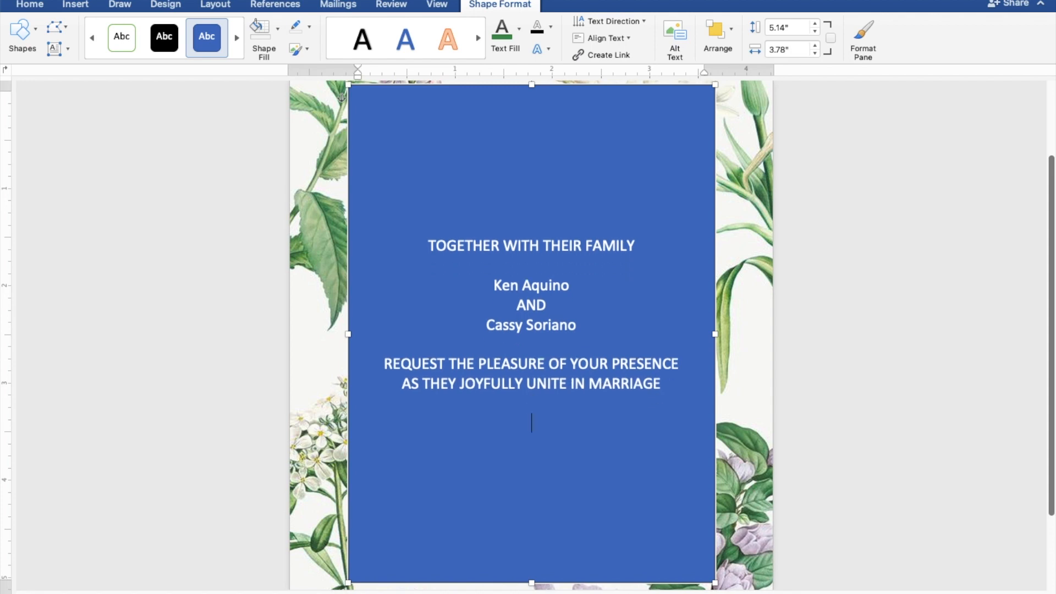
Step: Type SUNDAY, APRIL 30, 2023 and 10:00 IN THE MORNING on separate lines
text(SUN)
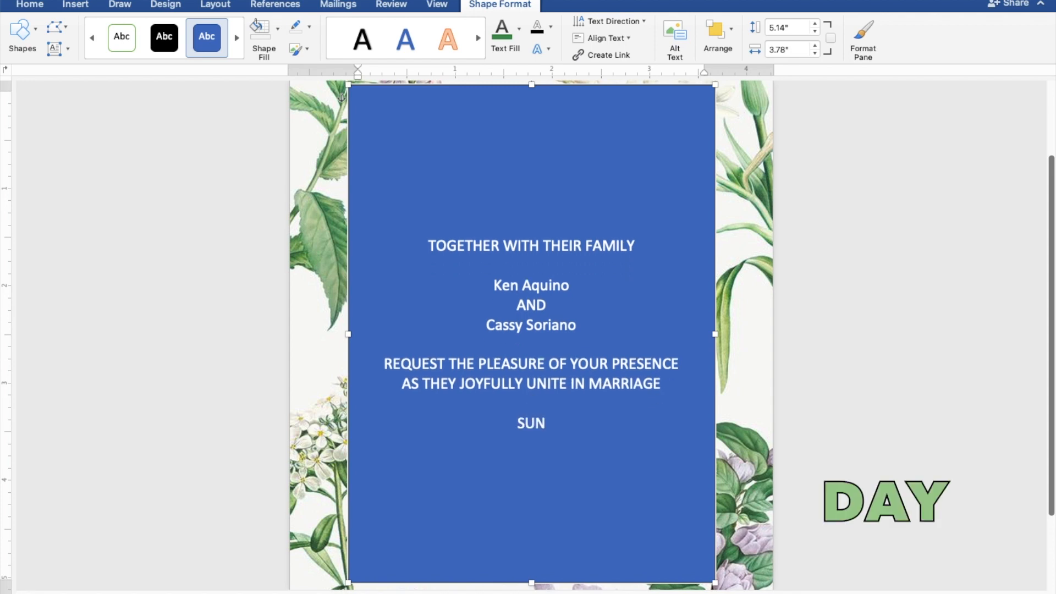
text(DAY)
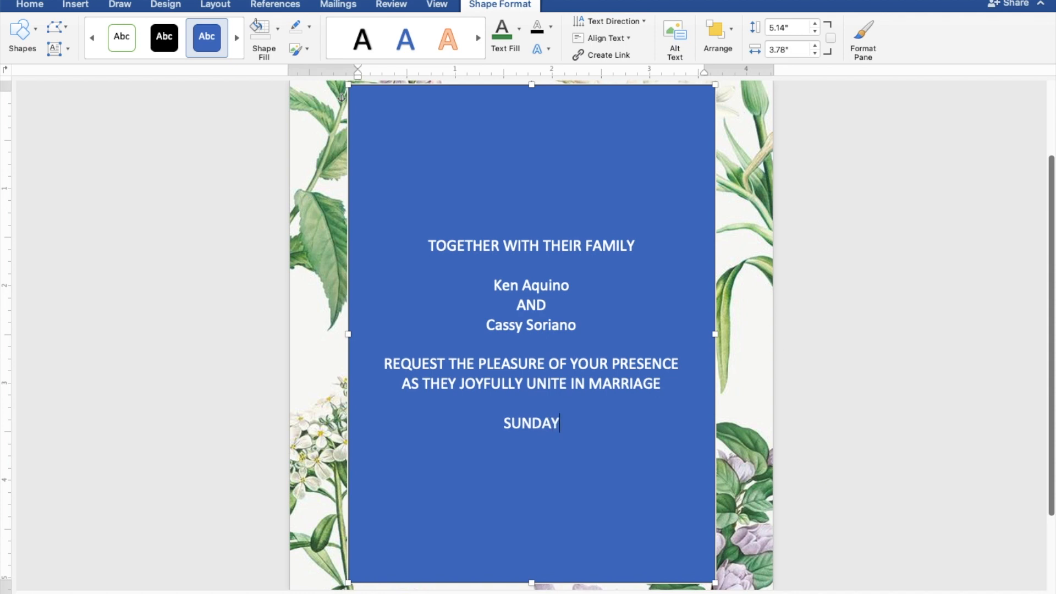
key(Return)
text(A)
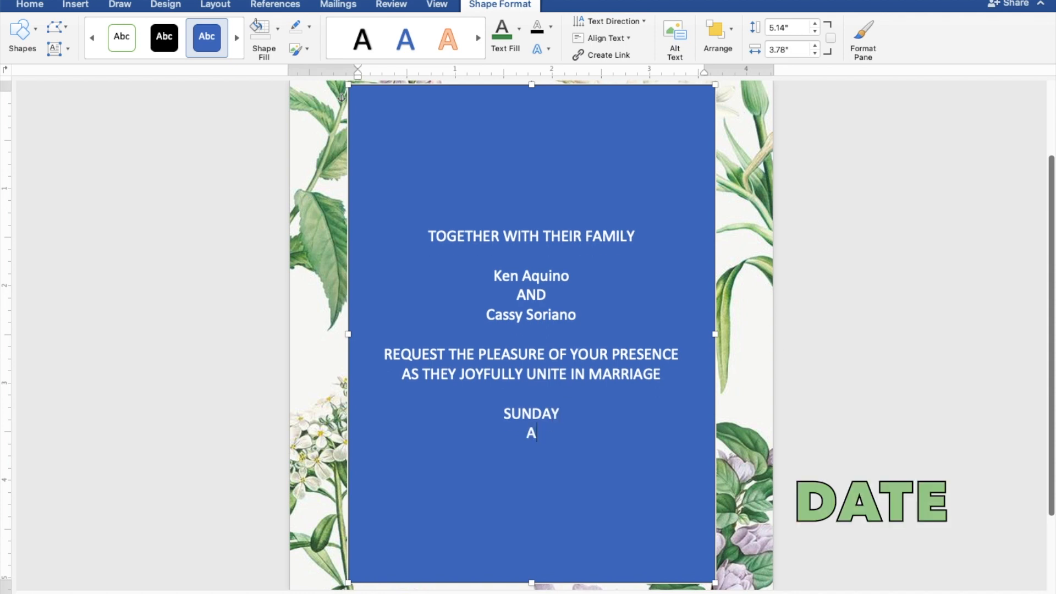
text(PRIL 30,)
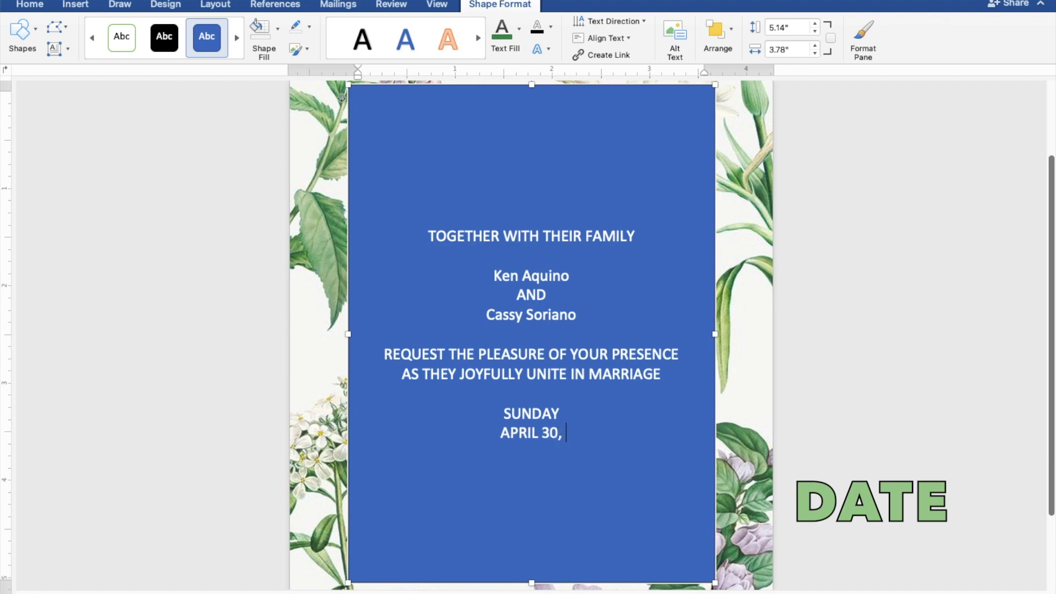
text( 2023)
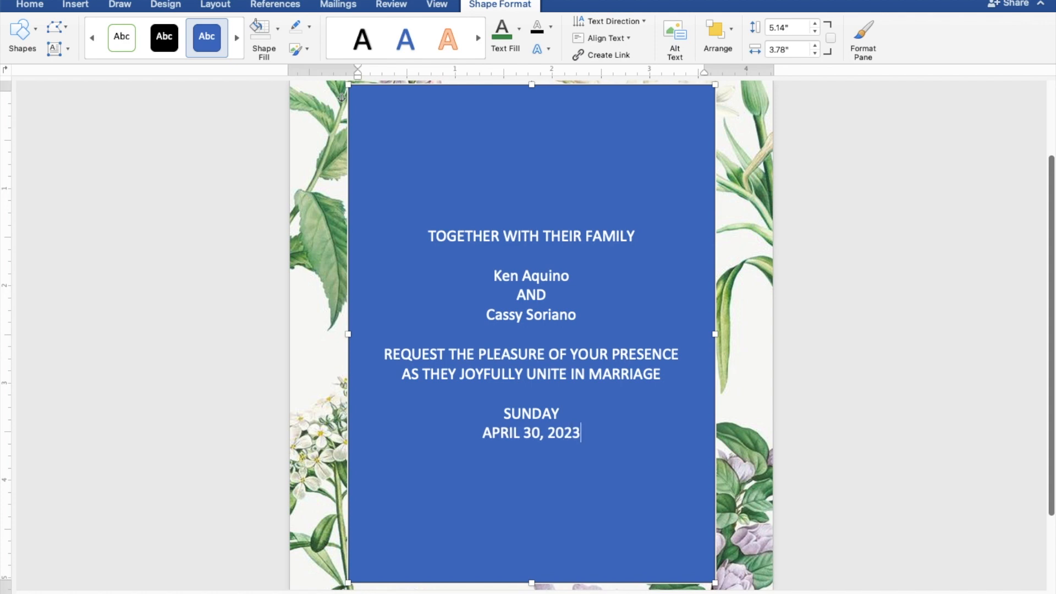
key(Return)
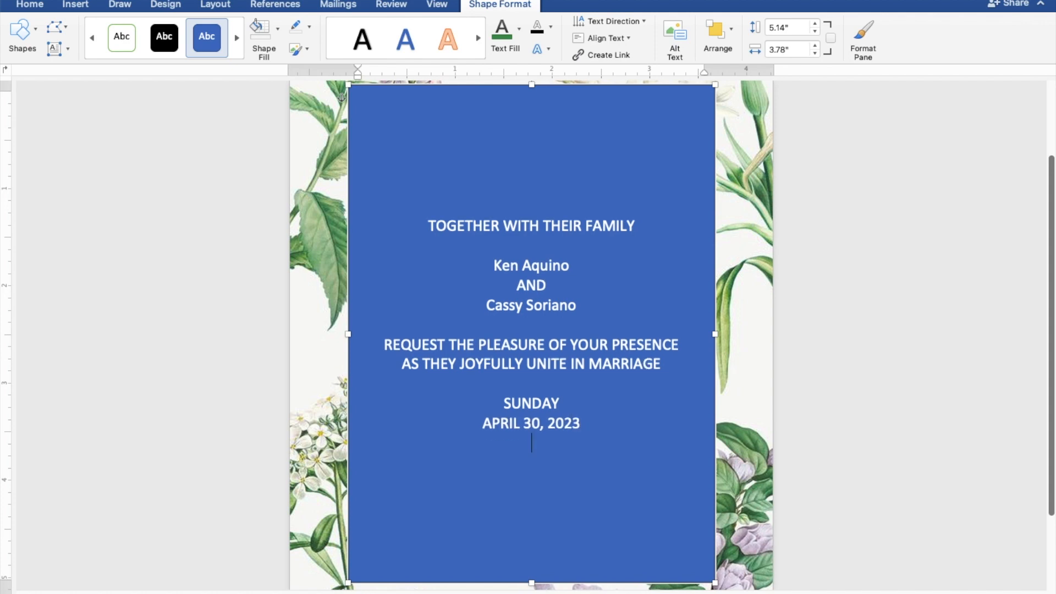
text(10)
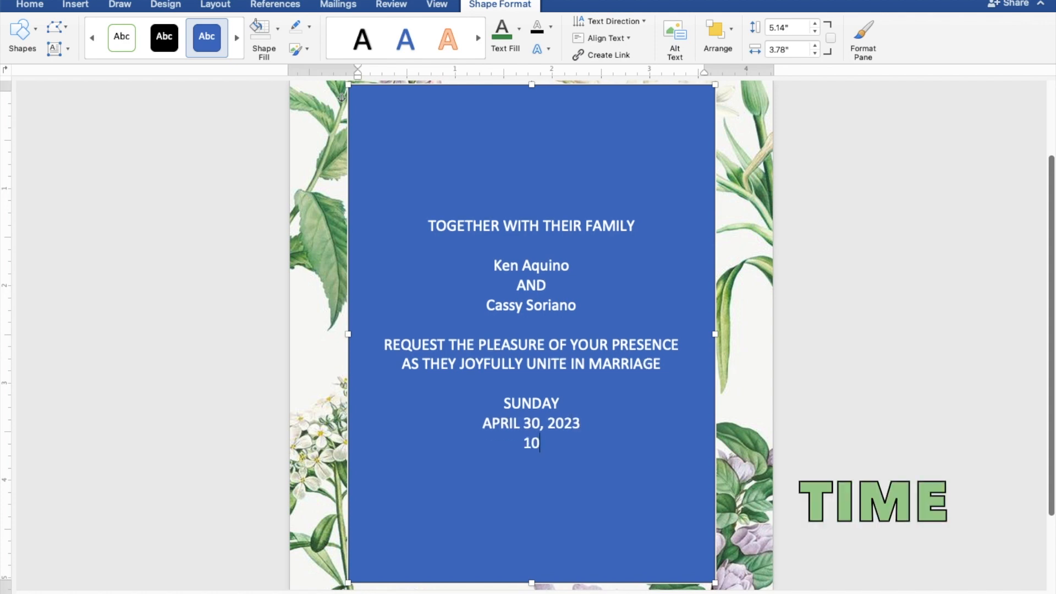
text(:00)
text(IN T)
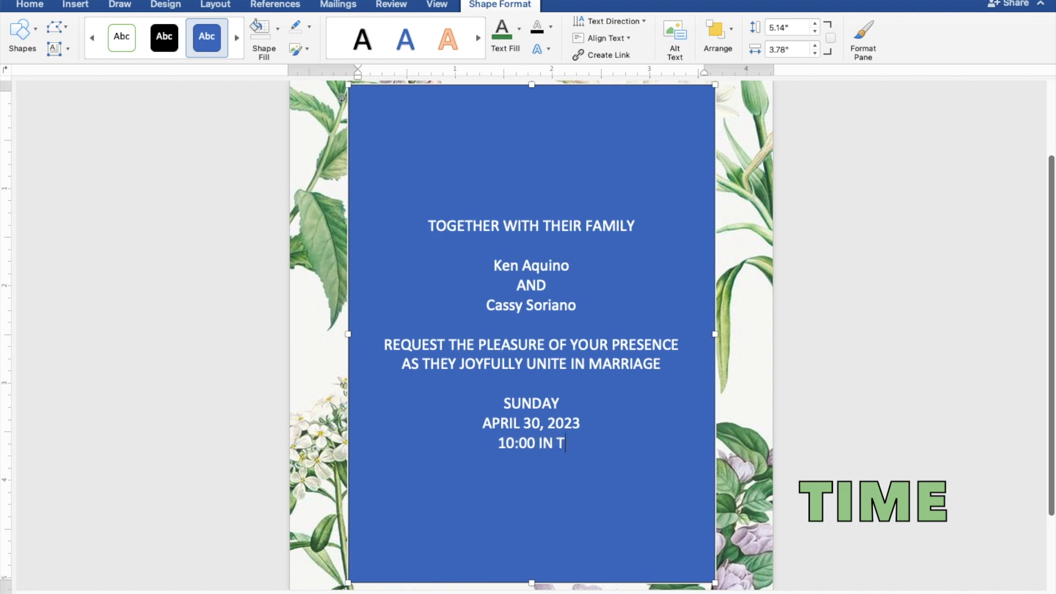
text(HE M)
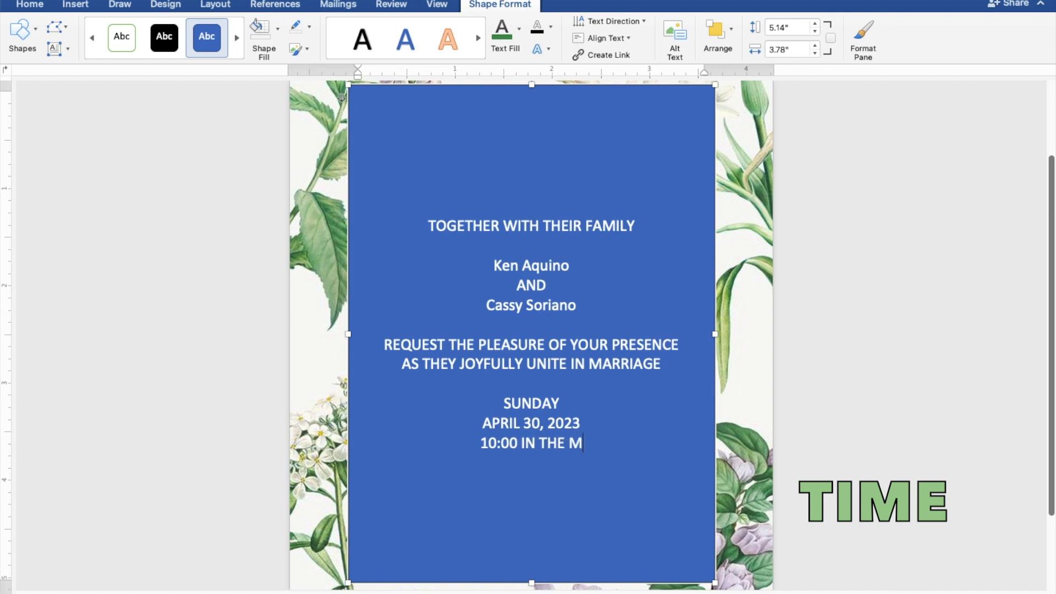
text(ORNING)
key(Return)
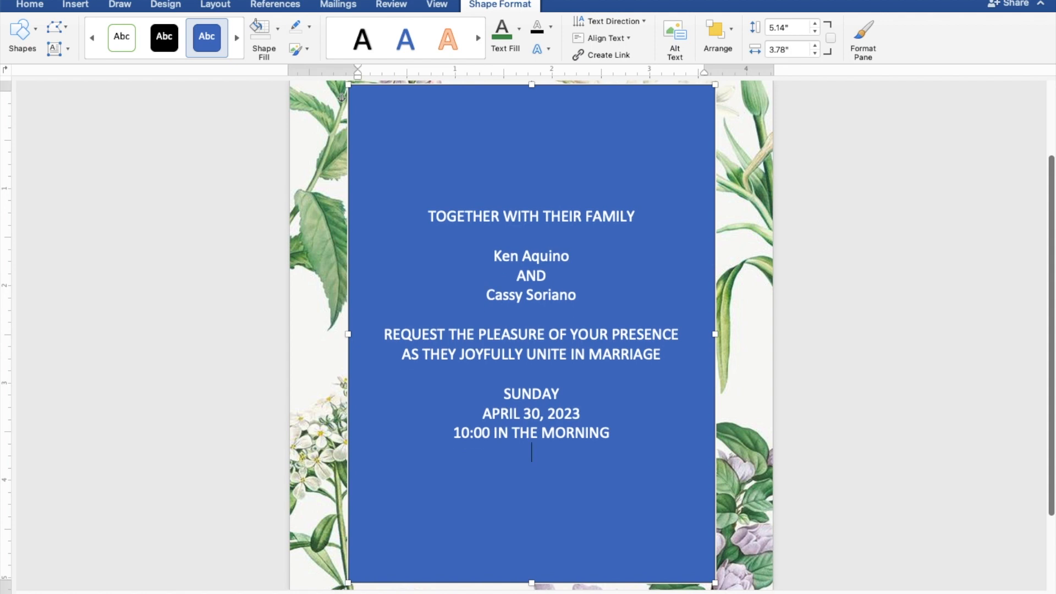
Step: Add ST. THOMAS AQUINAS PARISH CHURCH and MANGALDAN, PANGASINAN, followed by a blank line
text(ST. THO)
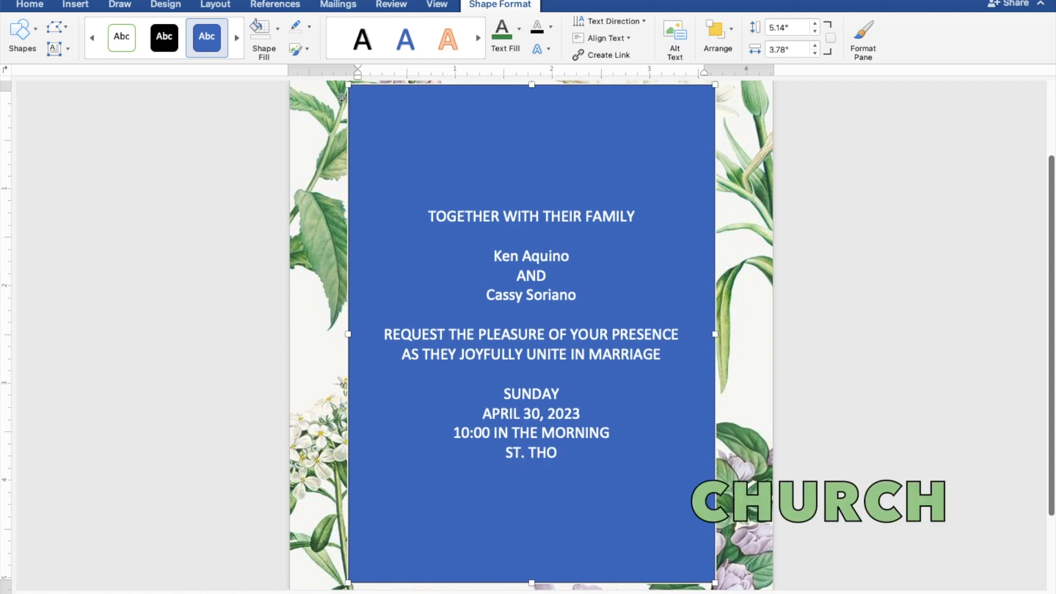
text(MAS)
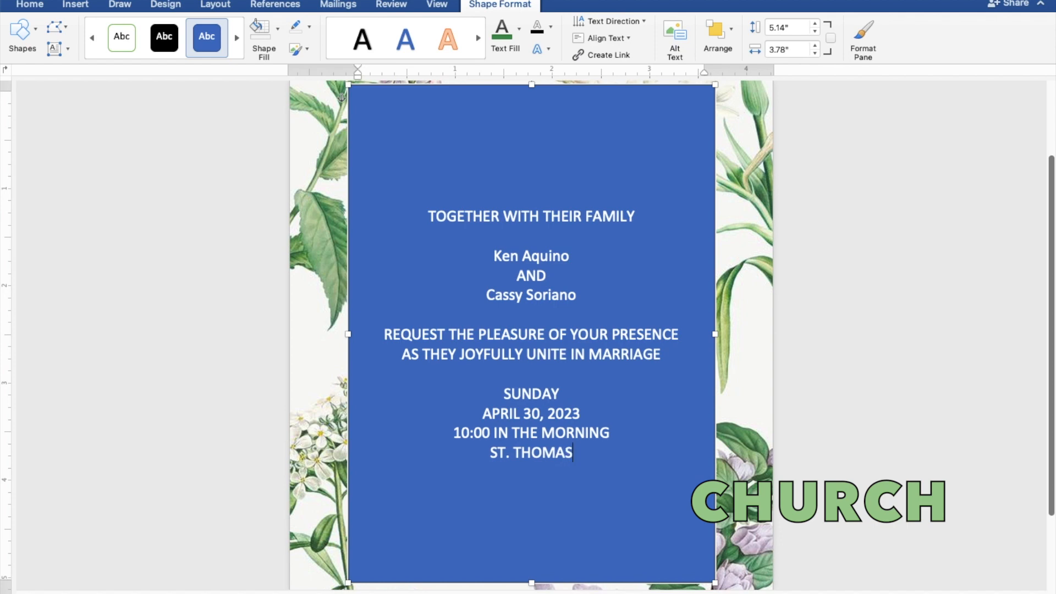
text( AQU)
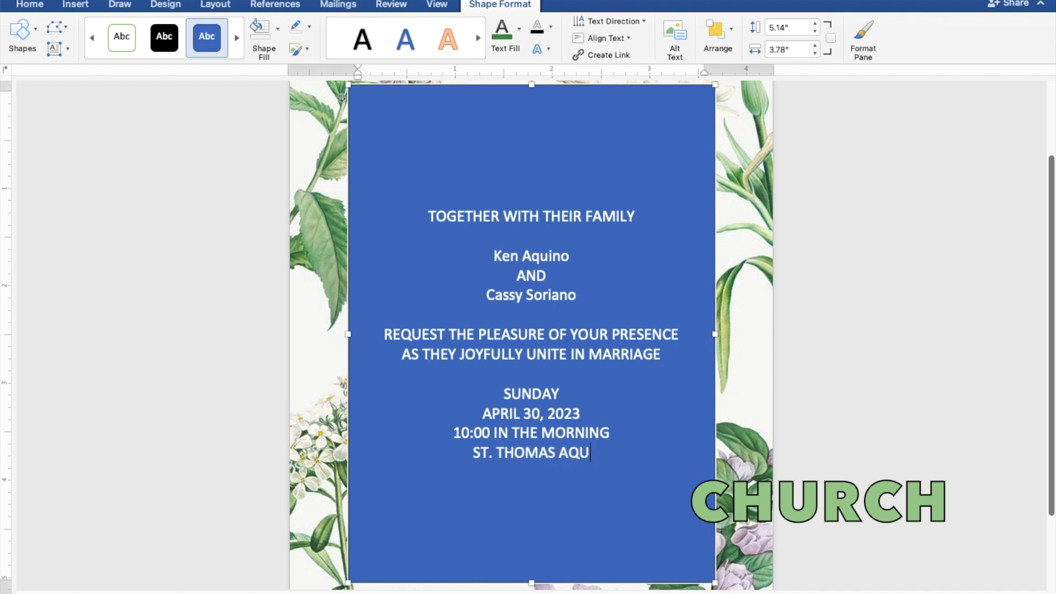
text(INAS)
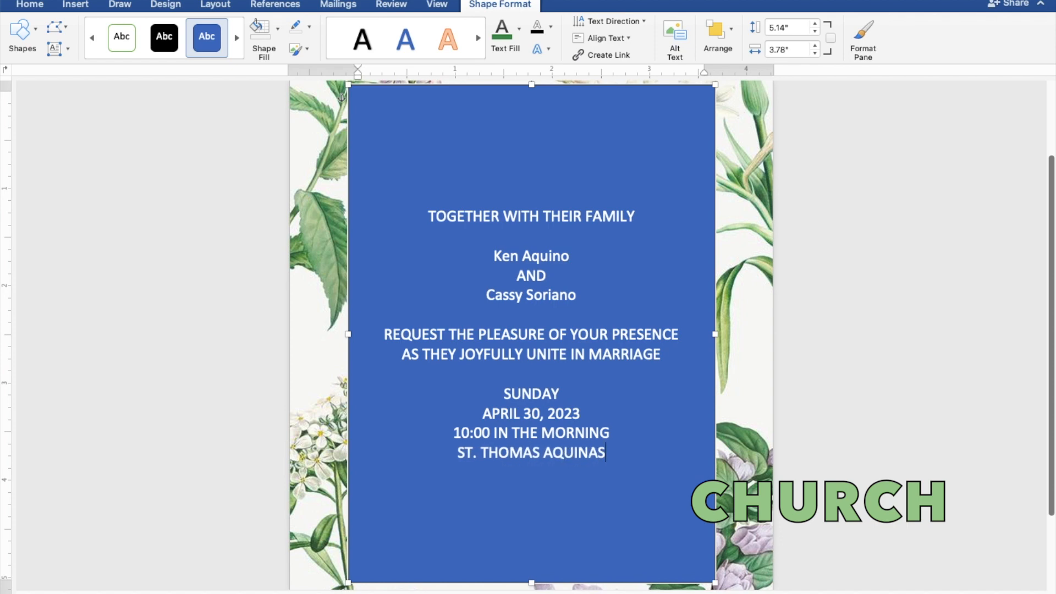
text( PAR)
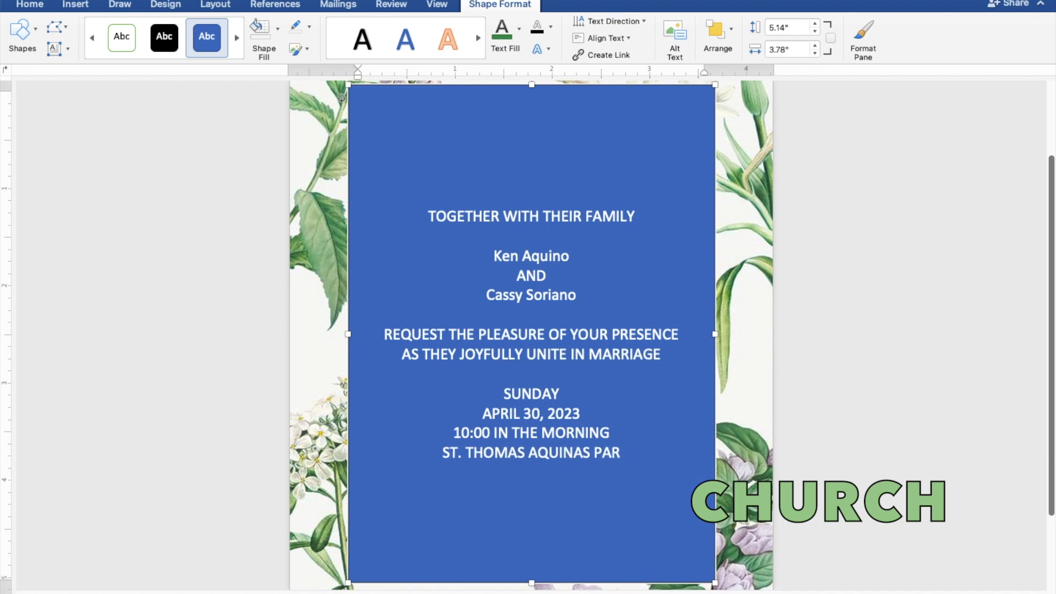
text(ISH CHURCH)
key(Return)
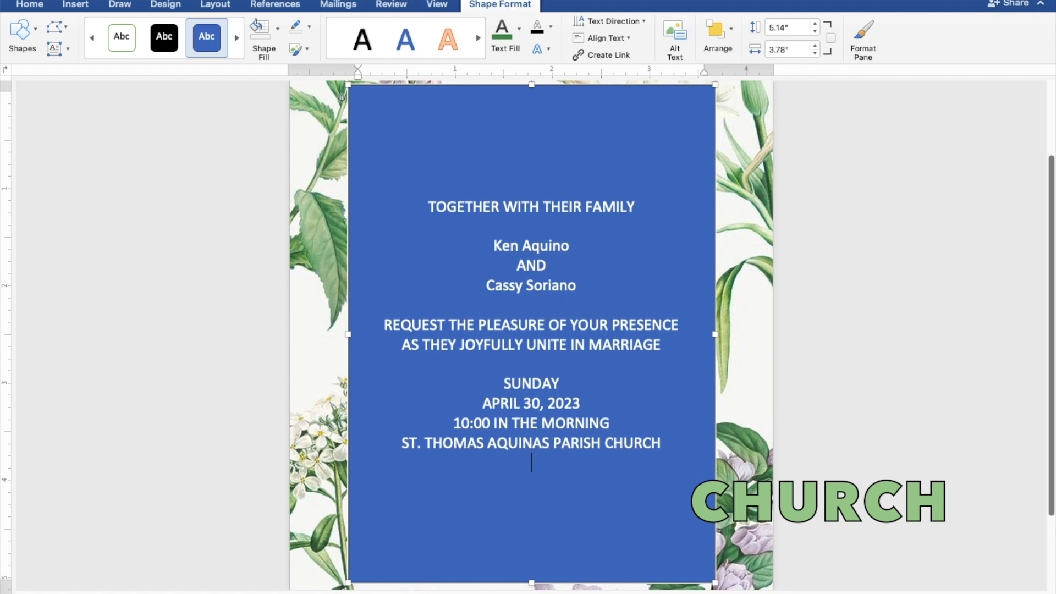
text(MANGALDAN)
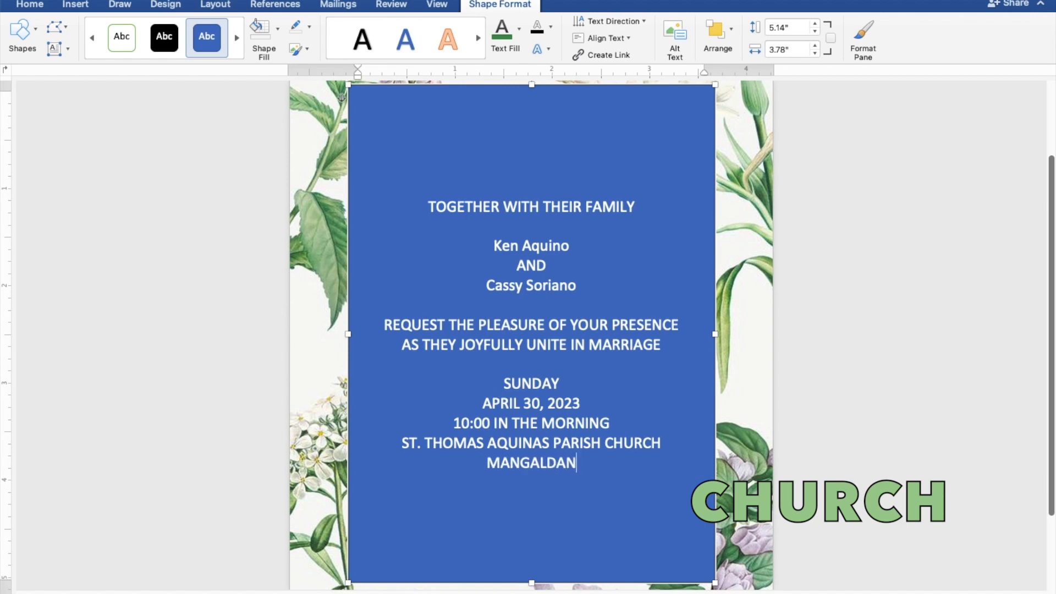
text(, PA)
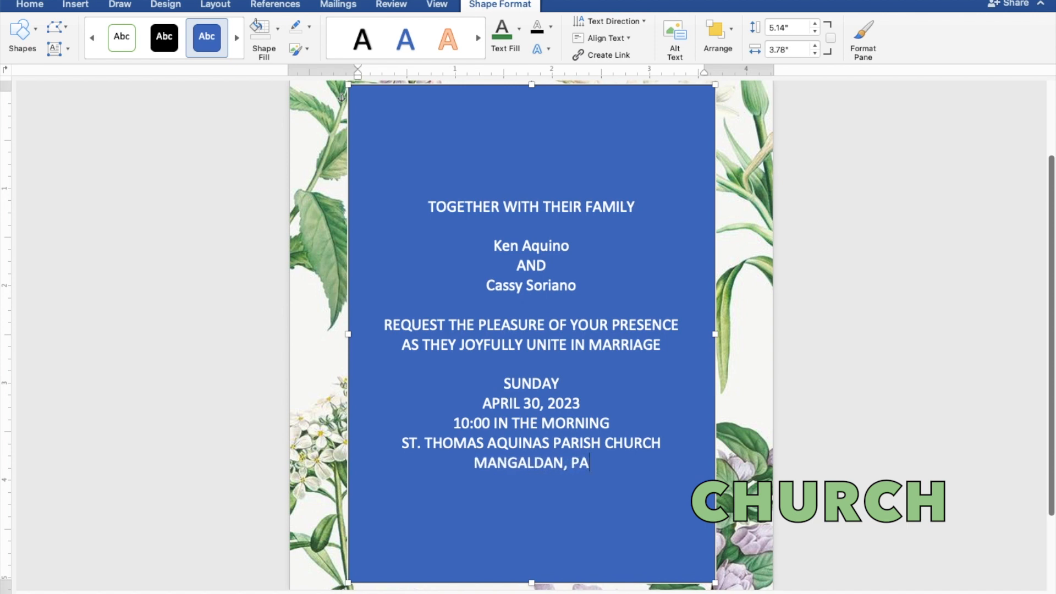
text(NGAS)
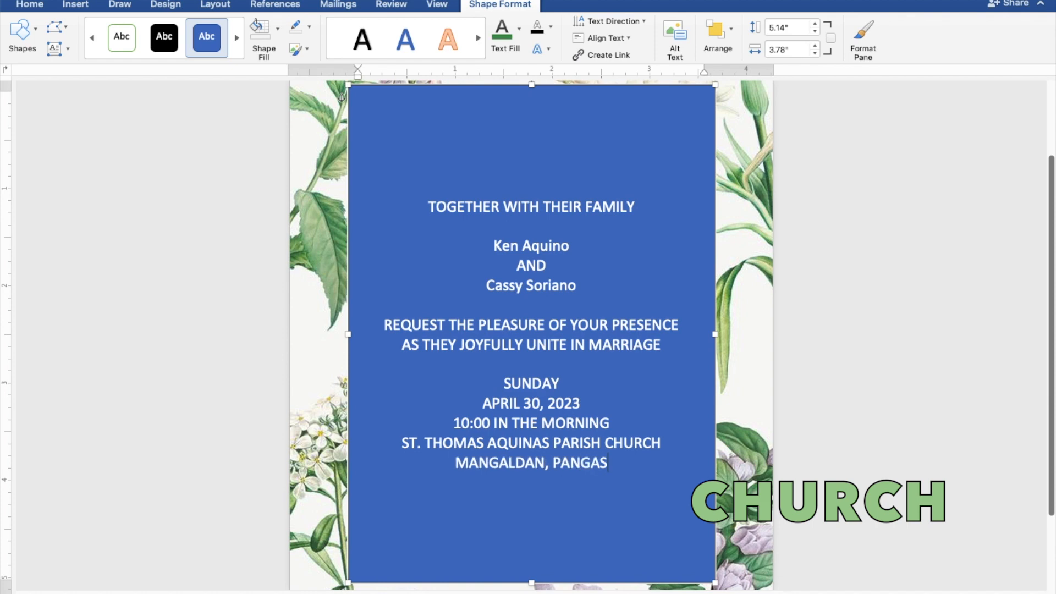
text(INAN)
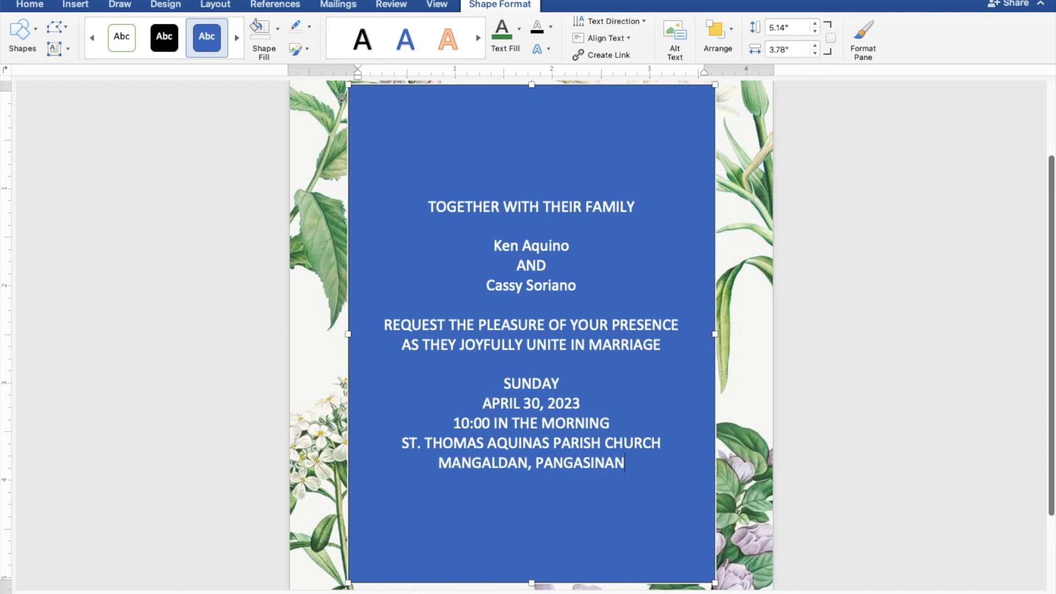
key(Return)
key(Return)
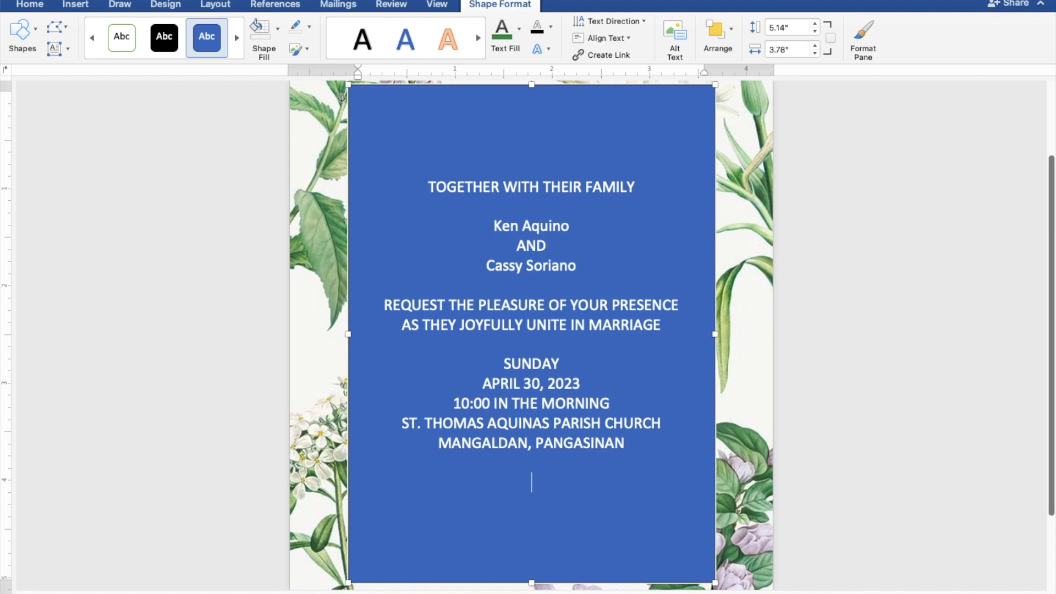
Step: Type the closing line 'Reception to follow', correcting the misspelling
text(Receptioon)
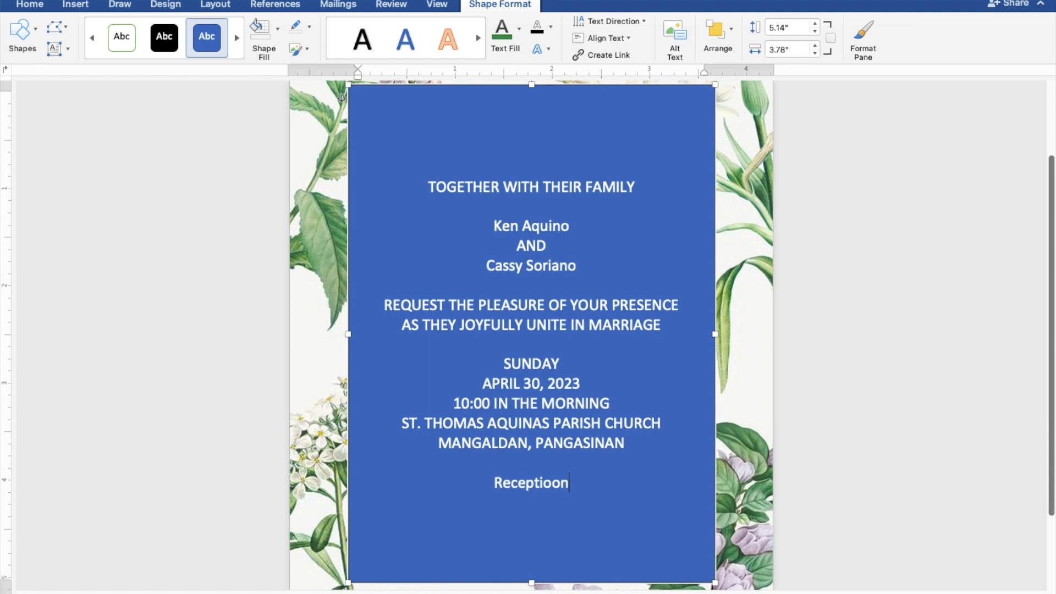
text( t)
key(BackSpace)
key(BackSpace)
key(BackSpace)
text(n to)
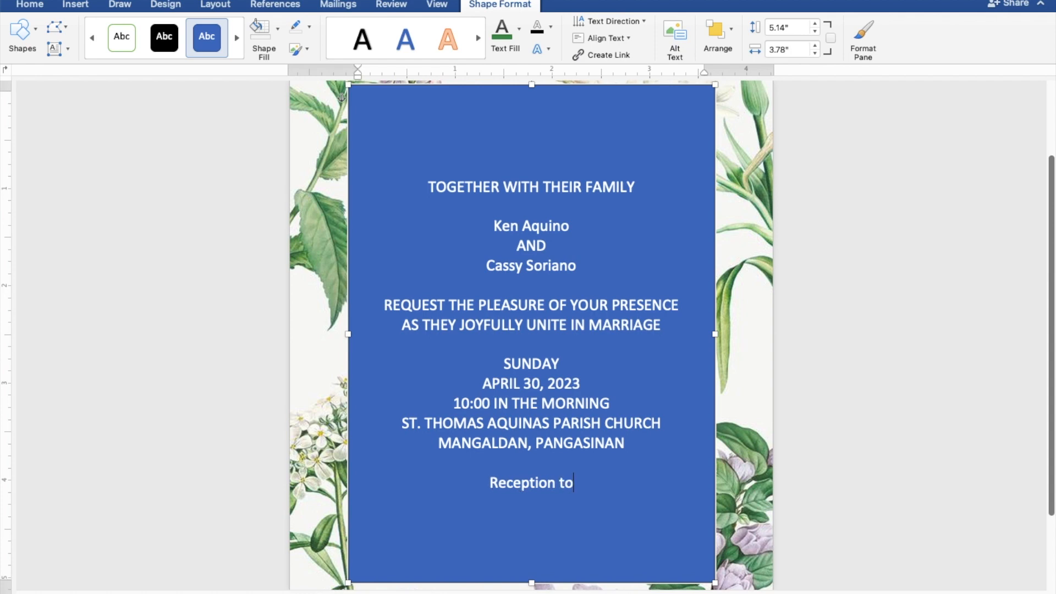
text( fol)
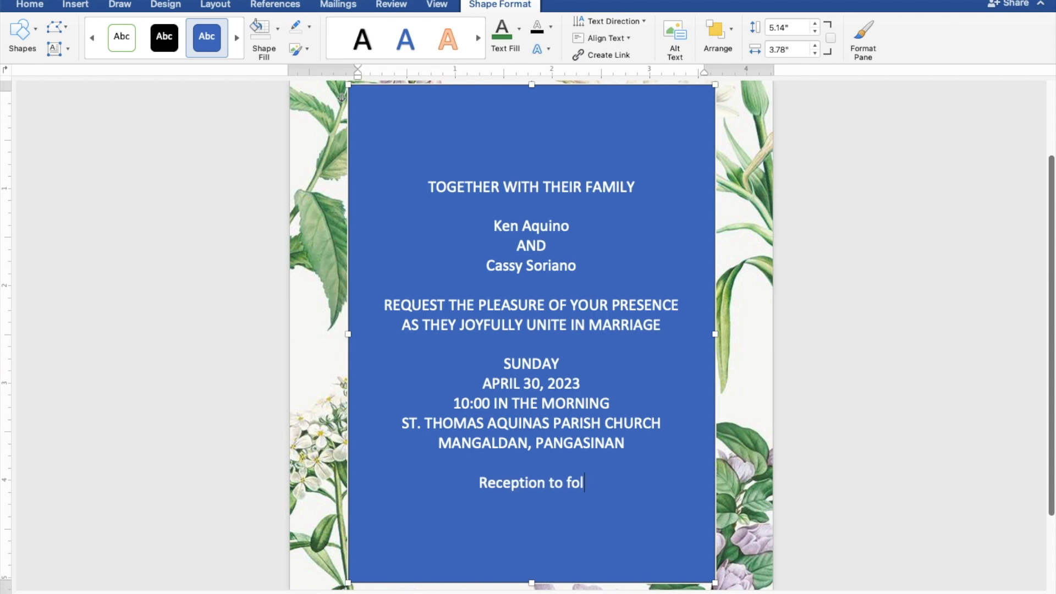
text(low)
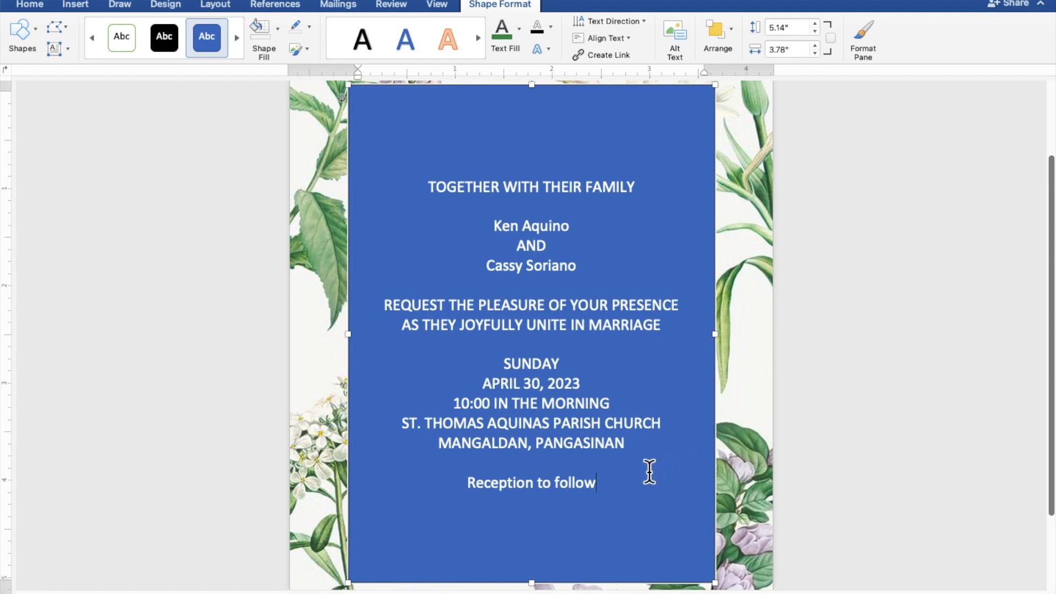
Step: Select all the text, give the rectangle no fill and no outline, and make the text black
drag(612, 487, 426, 190)
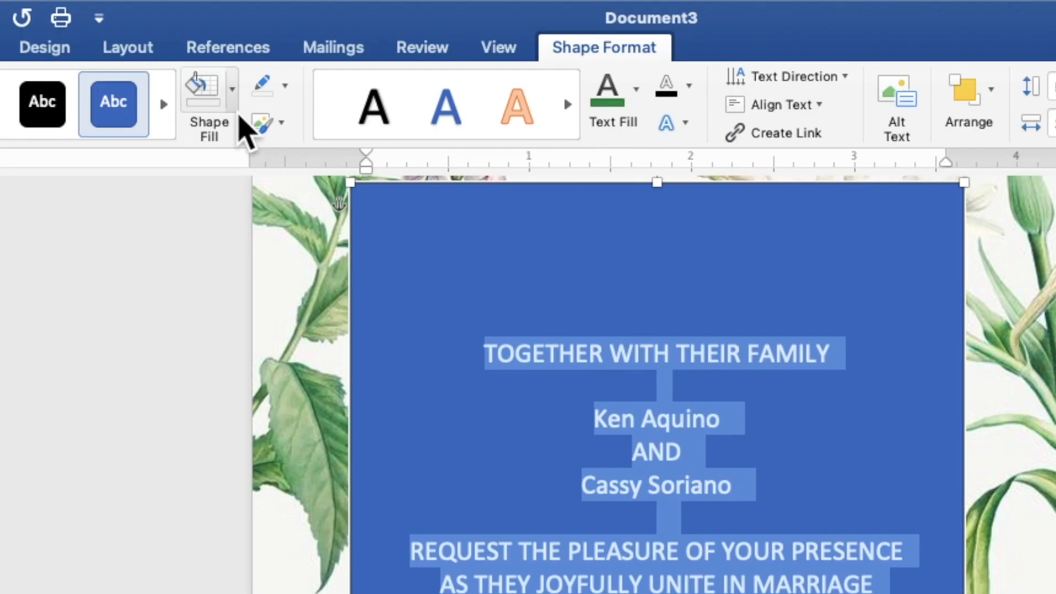
click(236, 108)
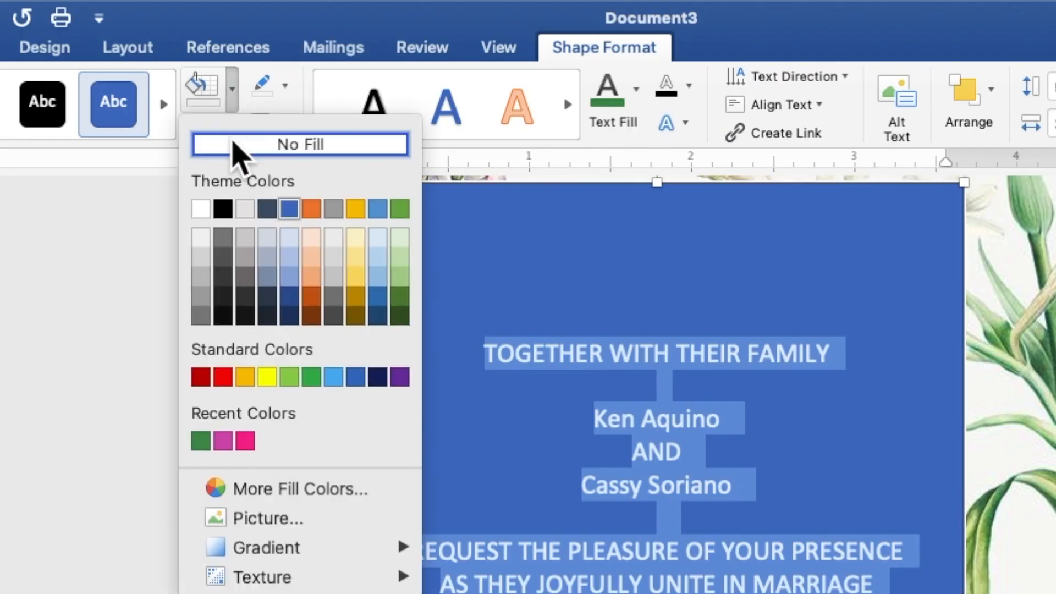
click(236, 145)
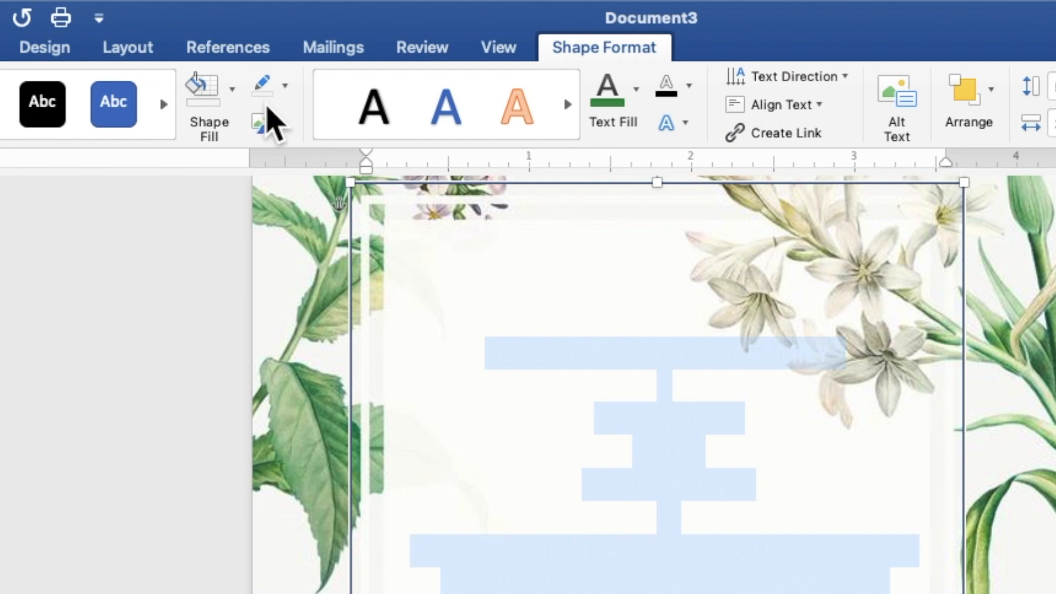
click(285, 91)
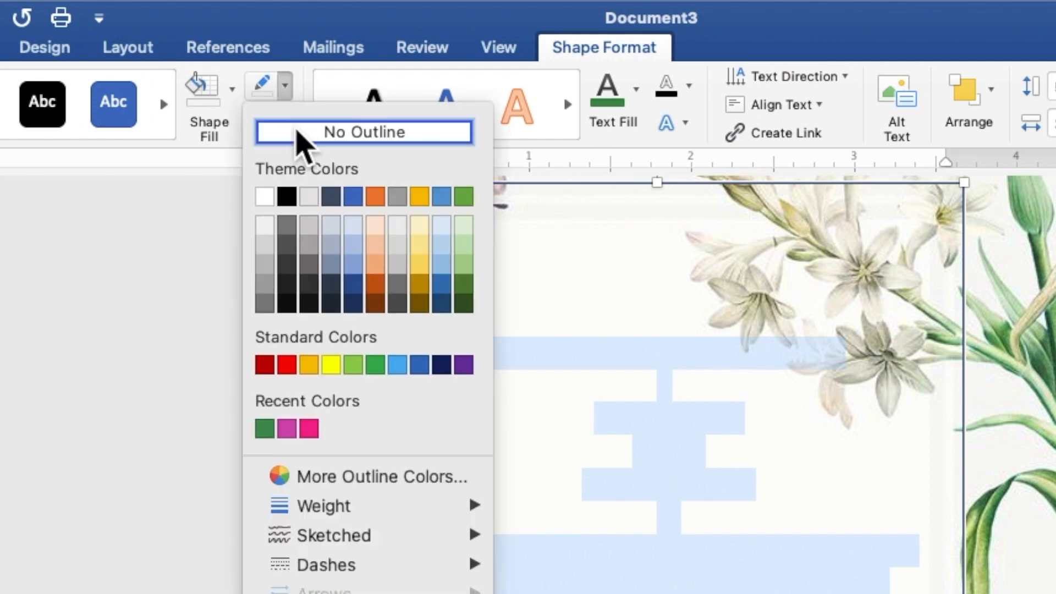
click(301, 135)
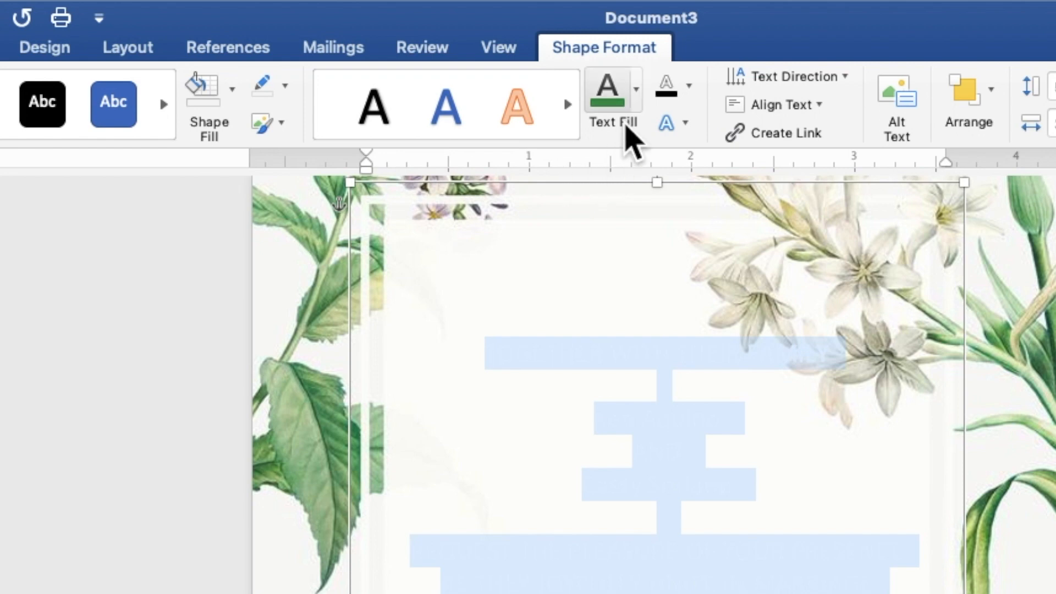
click(637, 110)
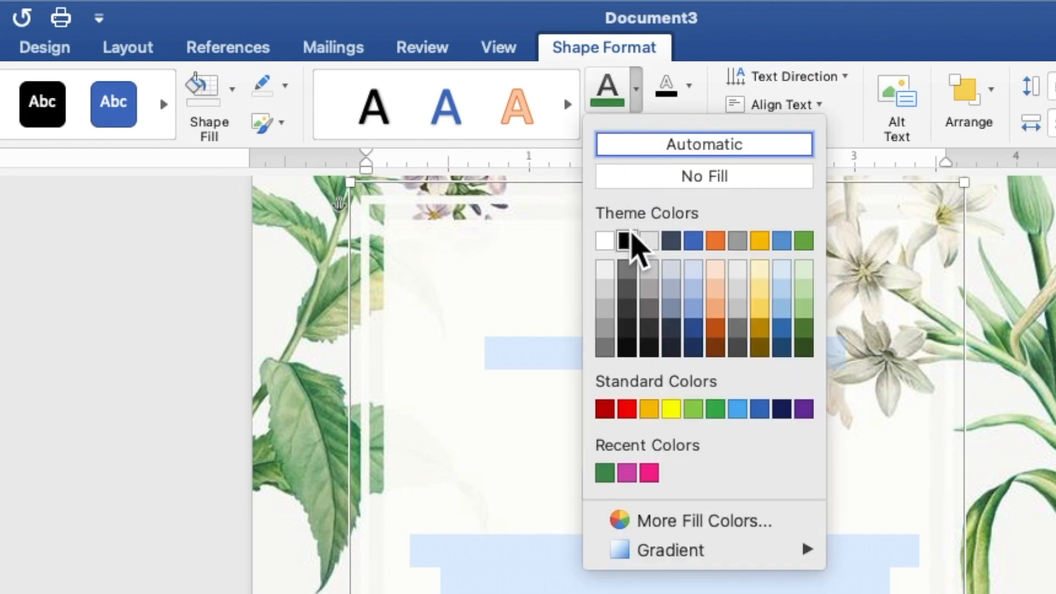
click(628, 240)
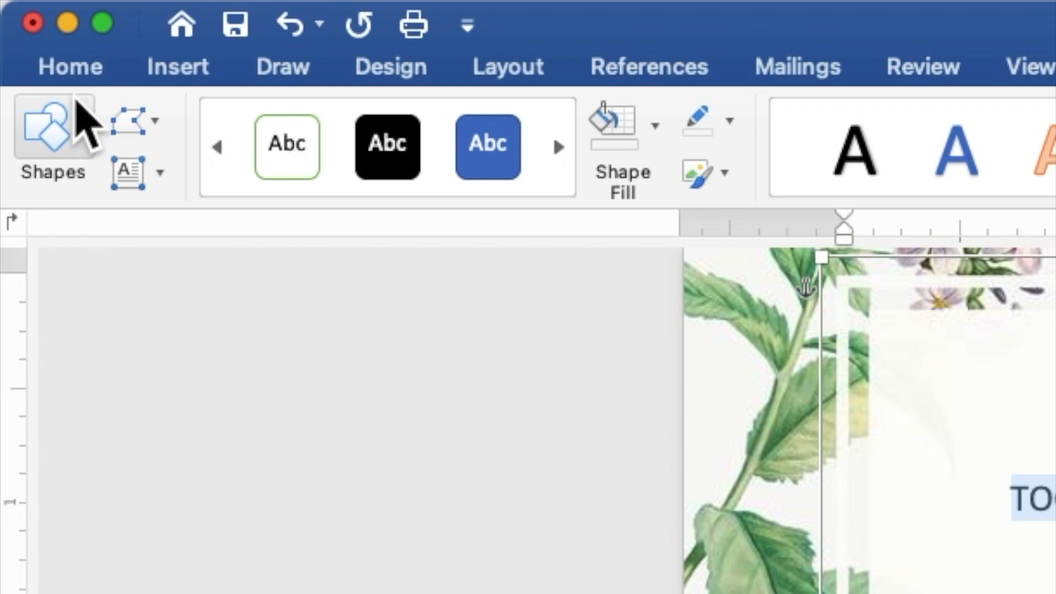
Step: Change the invitation text's font to Times New Roman and its size from 12 to 9
click(65, 68)
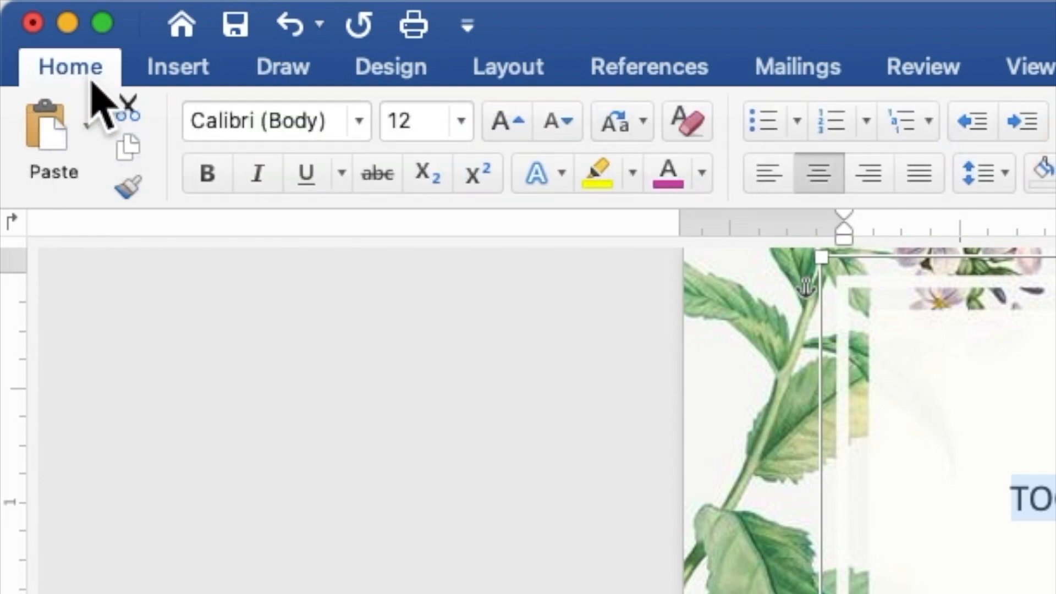
click(360, 121)
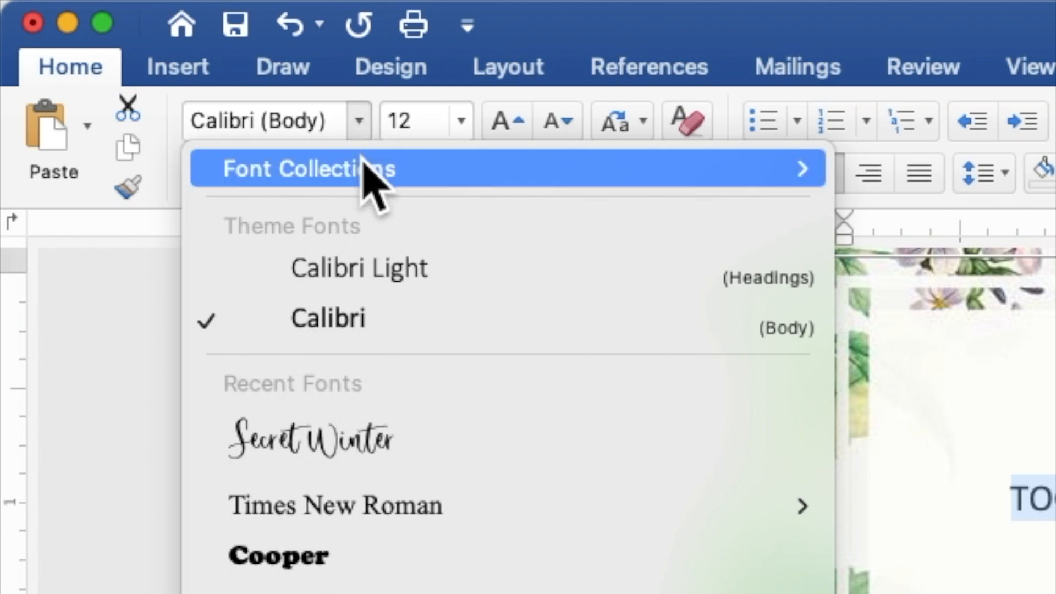
click(420, 500)
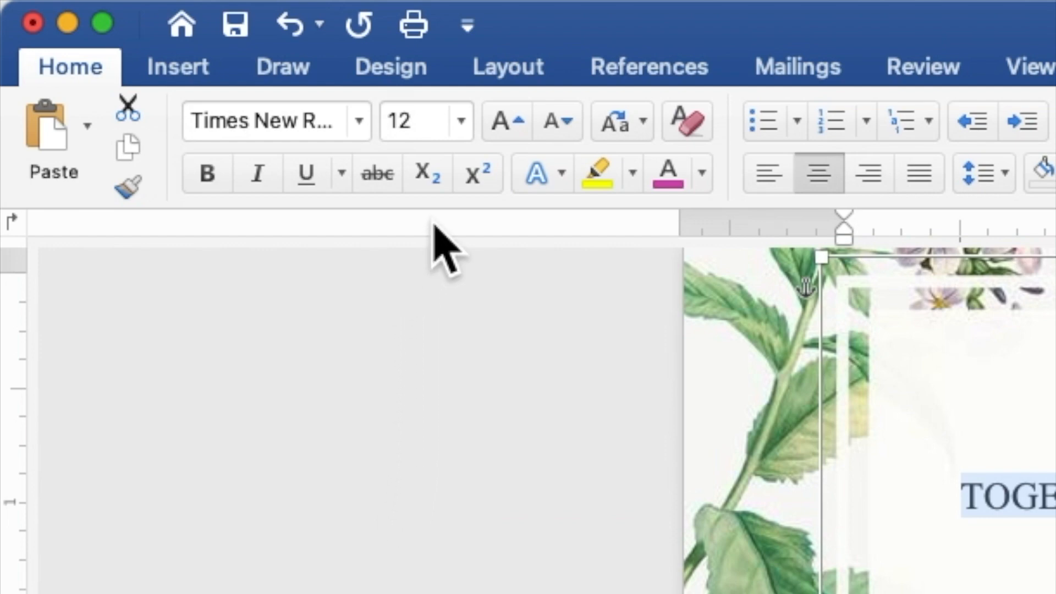
click(433, 126)
drag(433, 126, 384, 123)
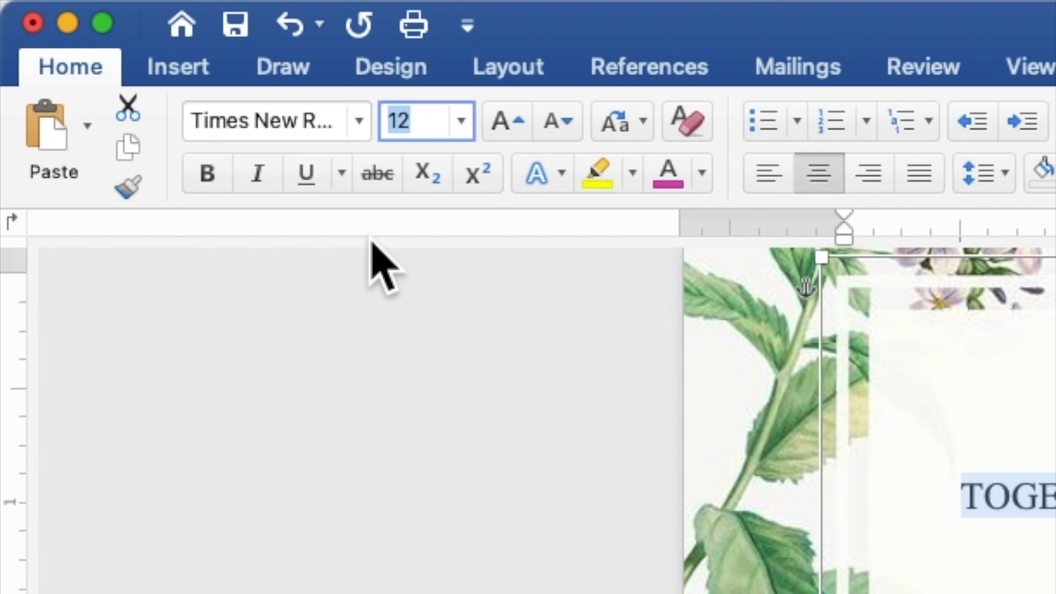
text(9)
key(Return)
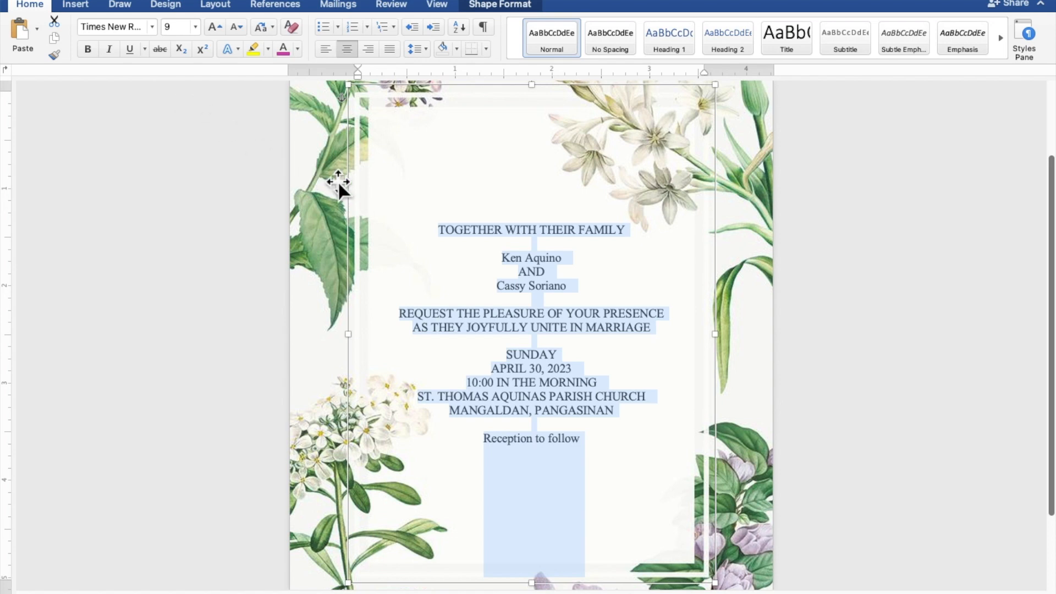
Step: Select both of the couple's names and the 'Reception to follow' line together
click(561, 257)
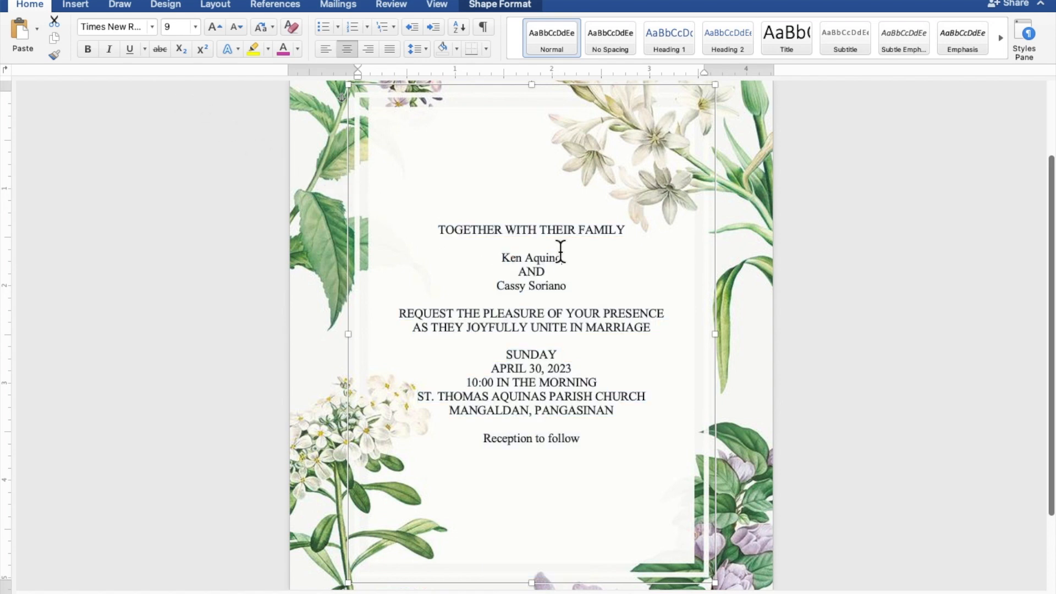
drag(559, 255, 509, 261)
drag(571, 283, 506, 287)
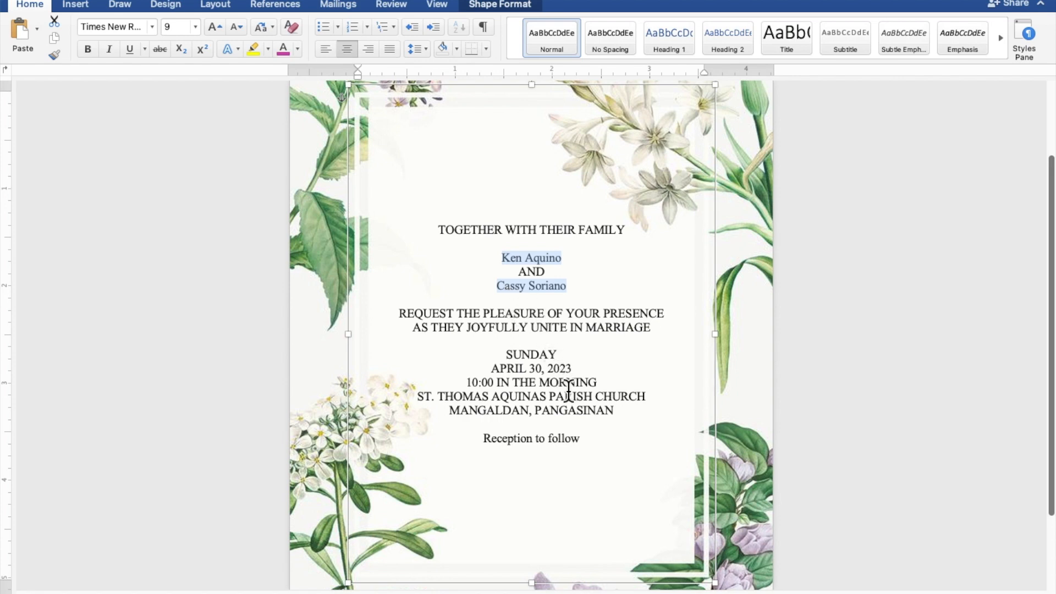
drag(580, 438, 508, 445)
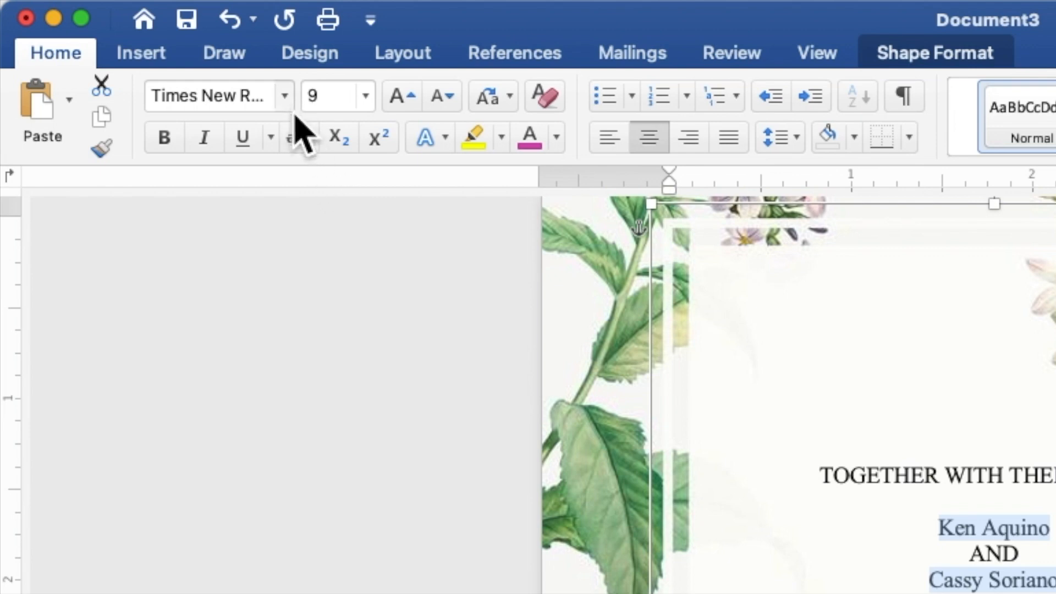
Step: Format the selected lines in Secret Winter at size 12, coloured green
click(284, 96)
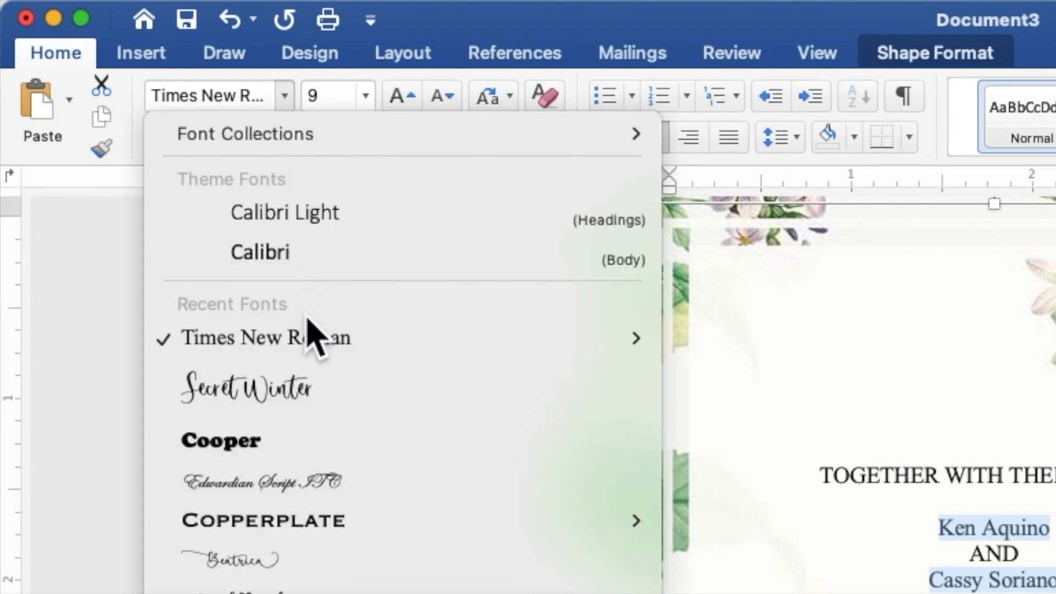
click(316, 391)
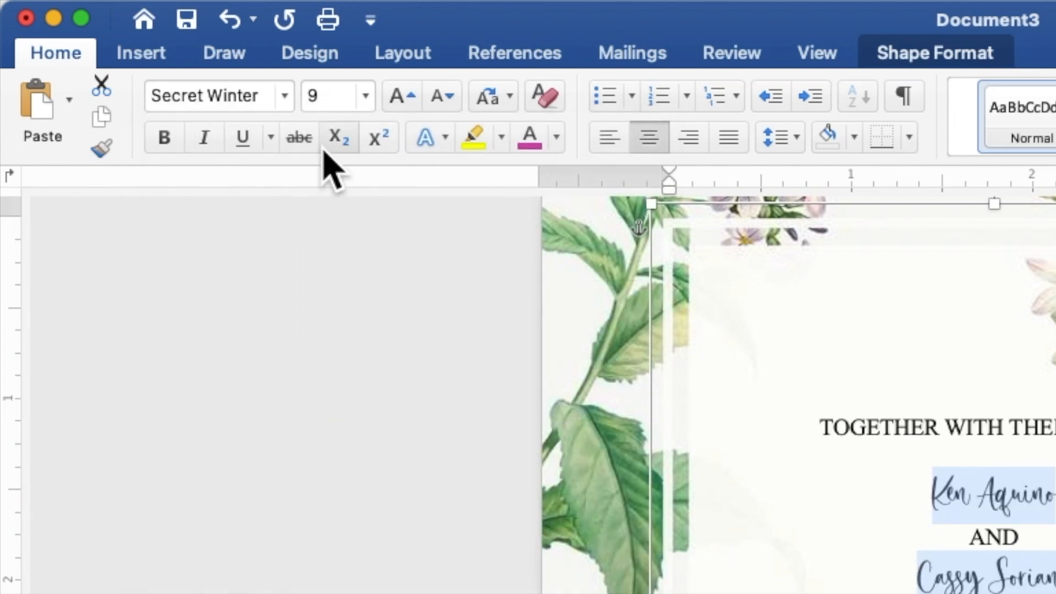
click(318, 95)
drag(317, 95, 308, 95)
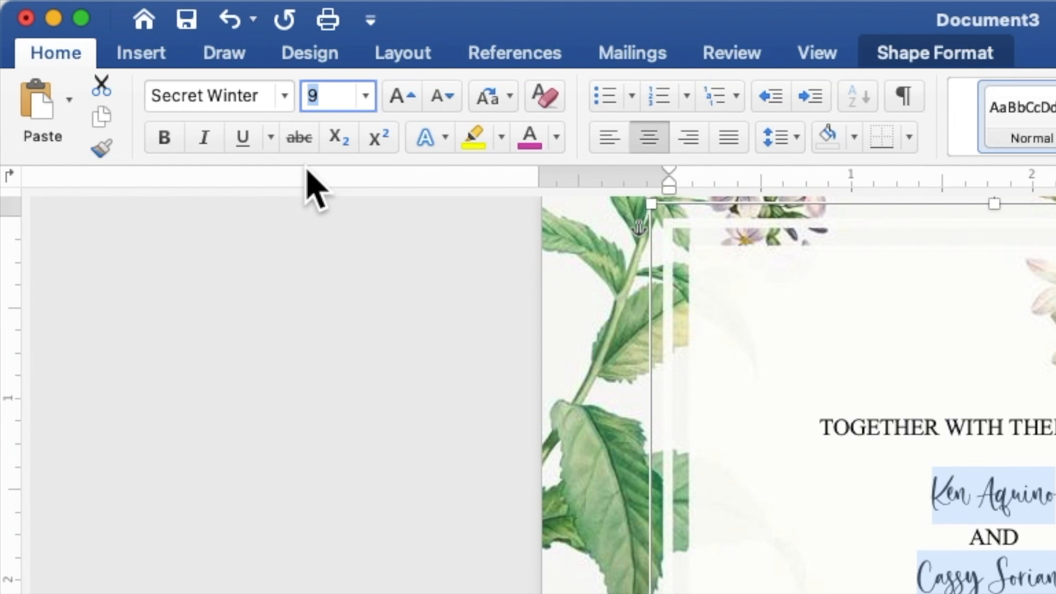
text(12)
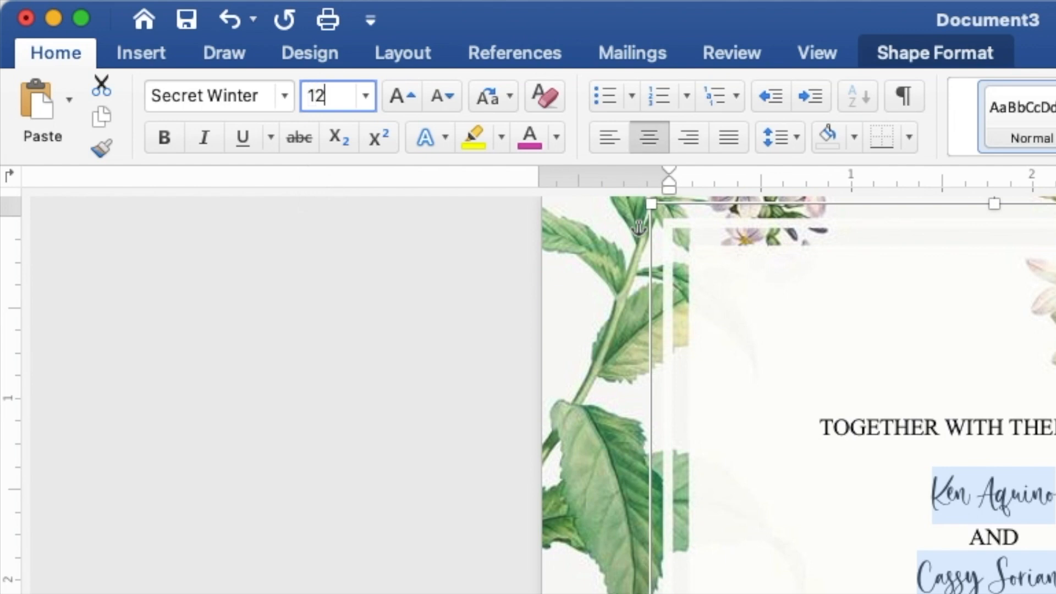
key(Return)
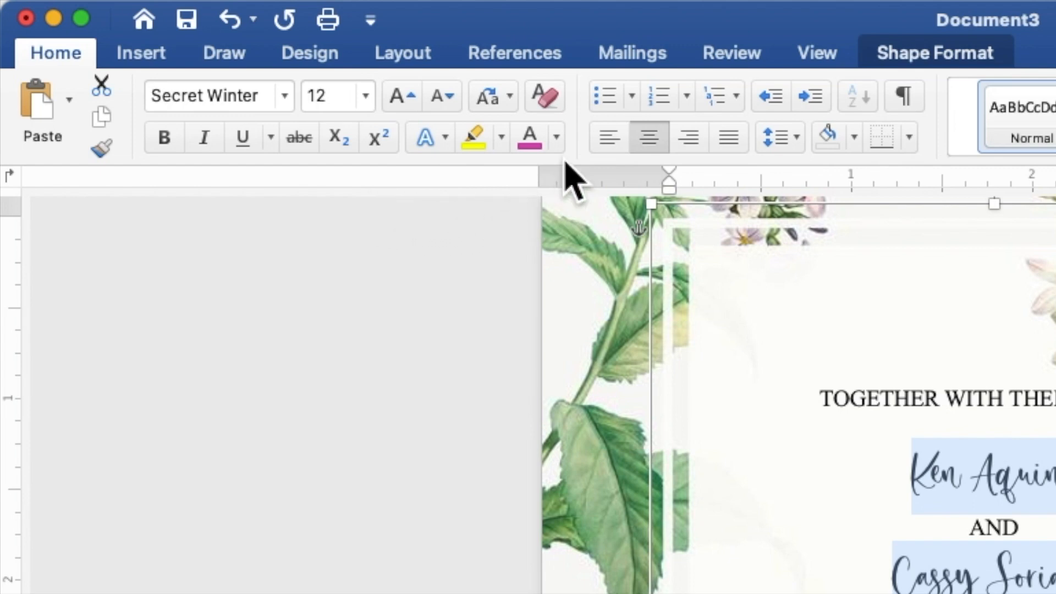
click(556, 137)
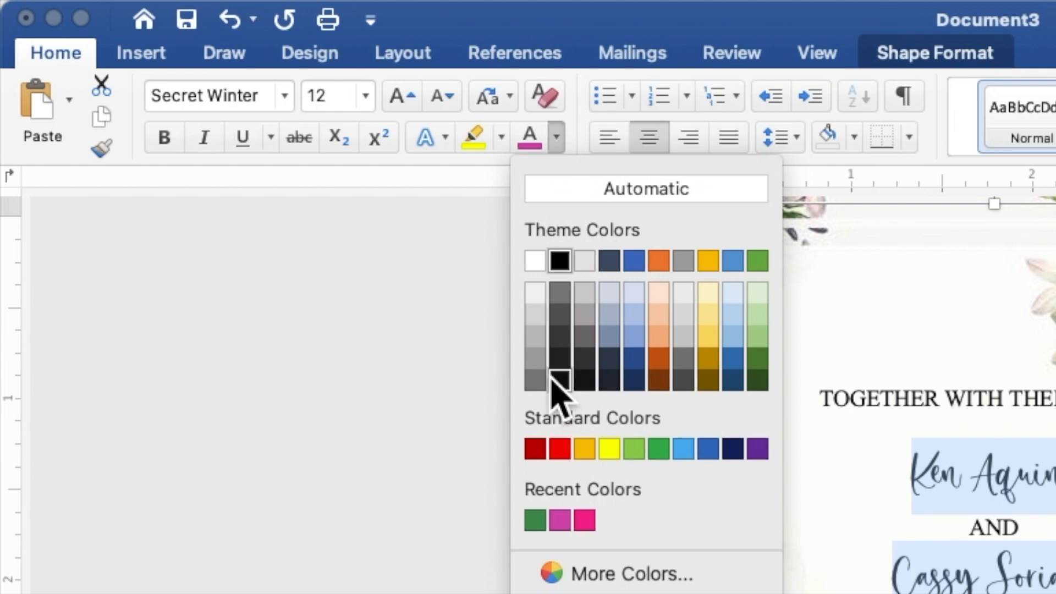
click(535, 520)
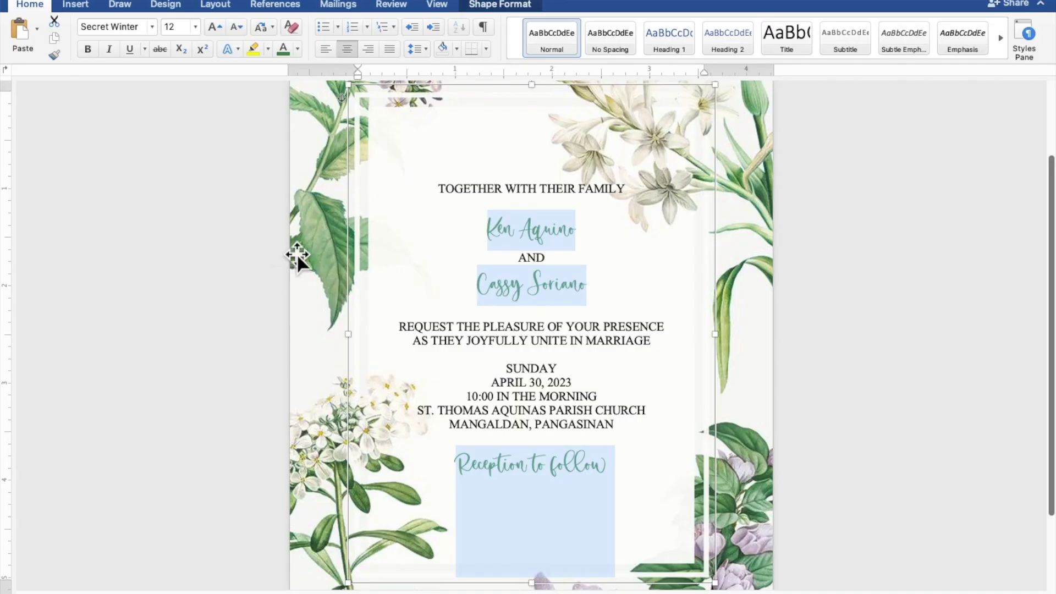
Step: Select both name lines and set their font size to 25
click(592, 237)
drag(592, 234, 500, 234)
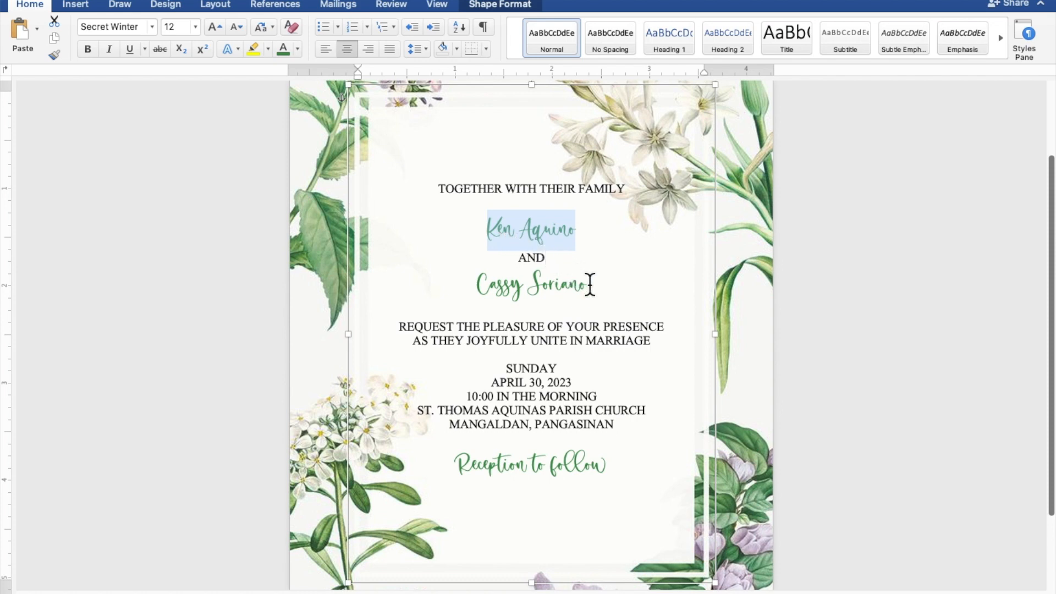
drag(587, 284, 507, 286)
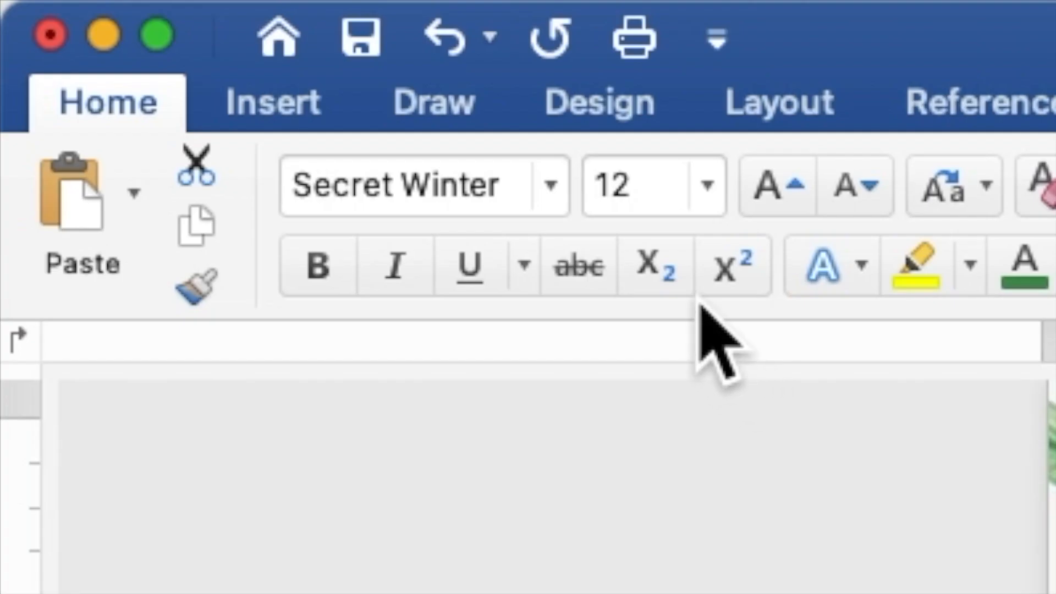
drag(654, 184, 592, 176)
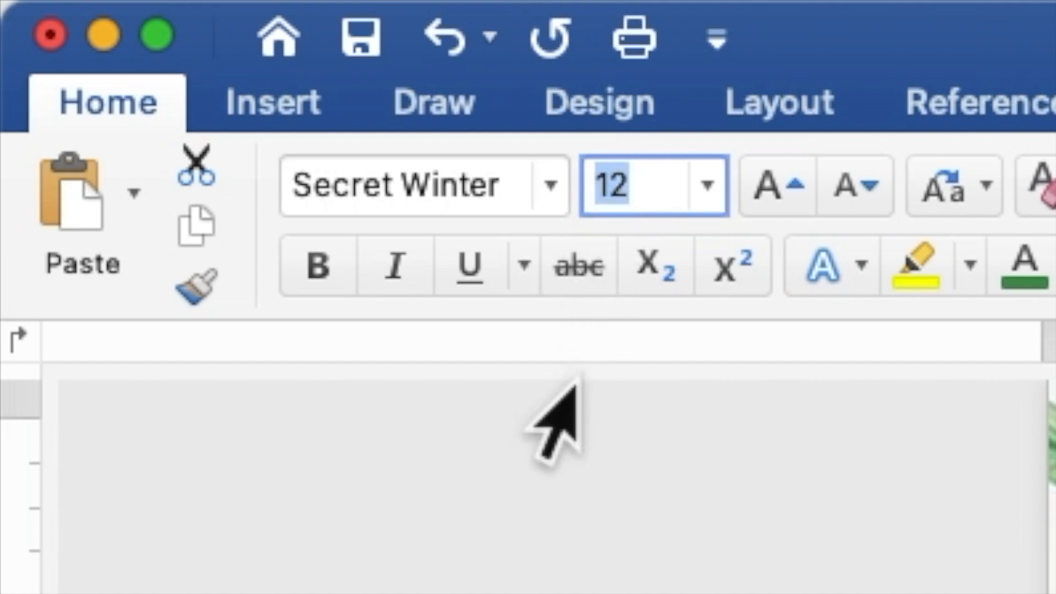
text(2)
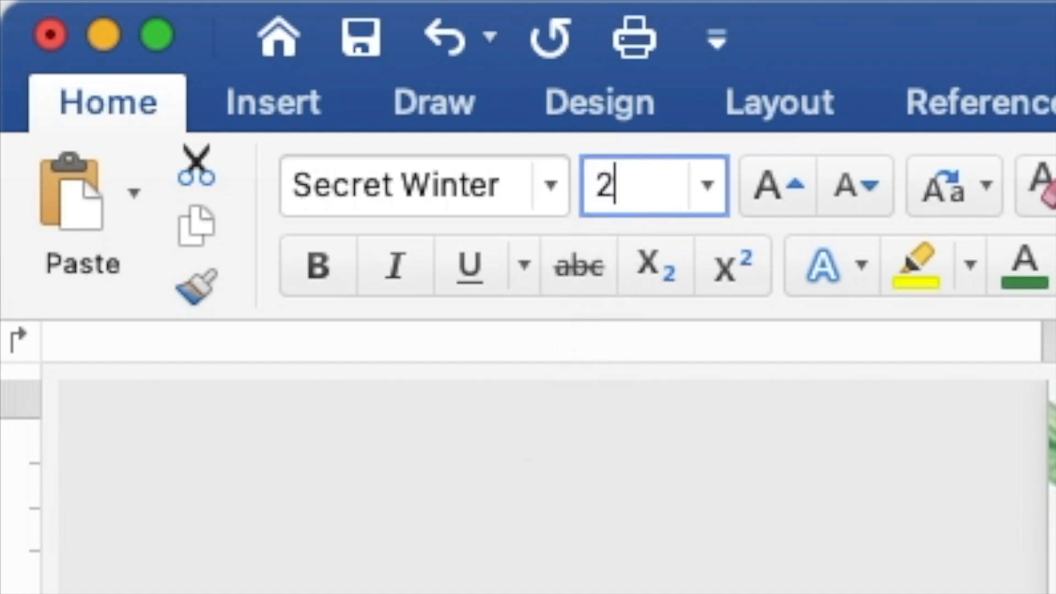
text(5)
key(Return)
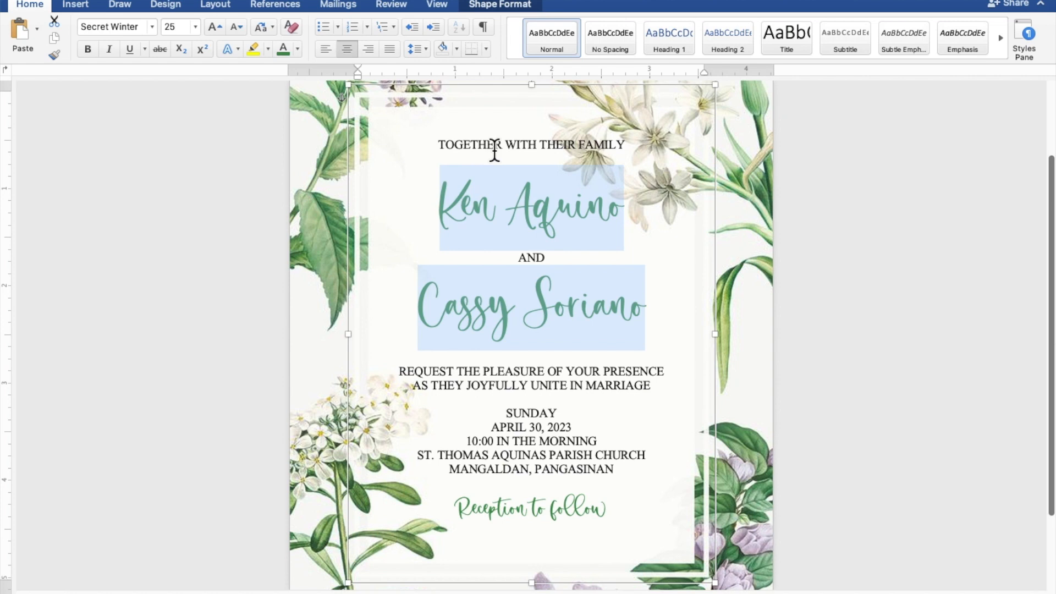
Step: Add blank lines below TOGETHER WITH THEIR FAMILY, after the second name, and above 'Reception to follow'
click(532, 157)
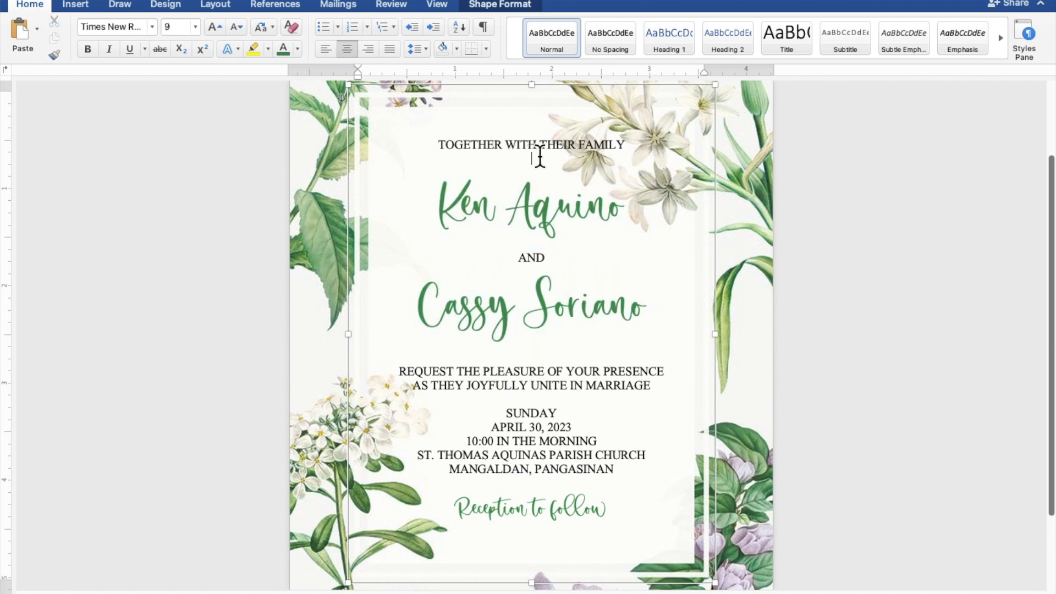
key(Return)
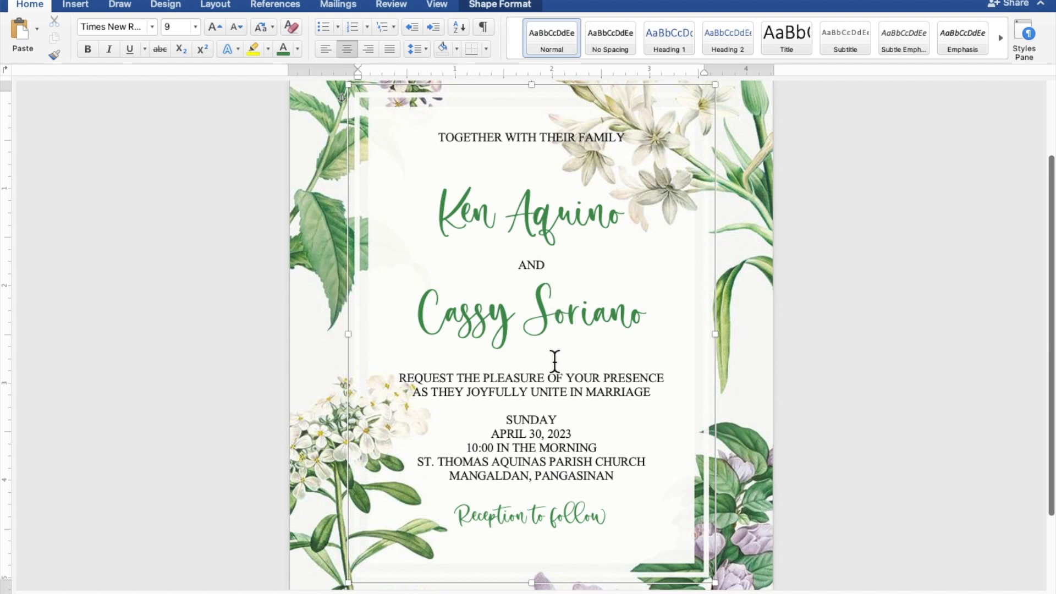
key(Return)
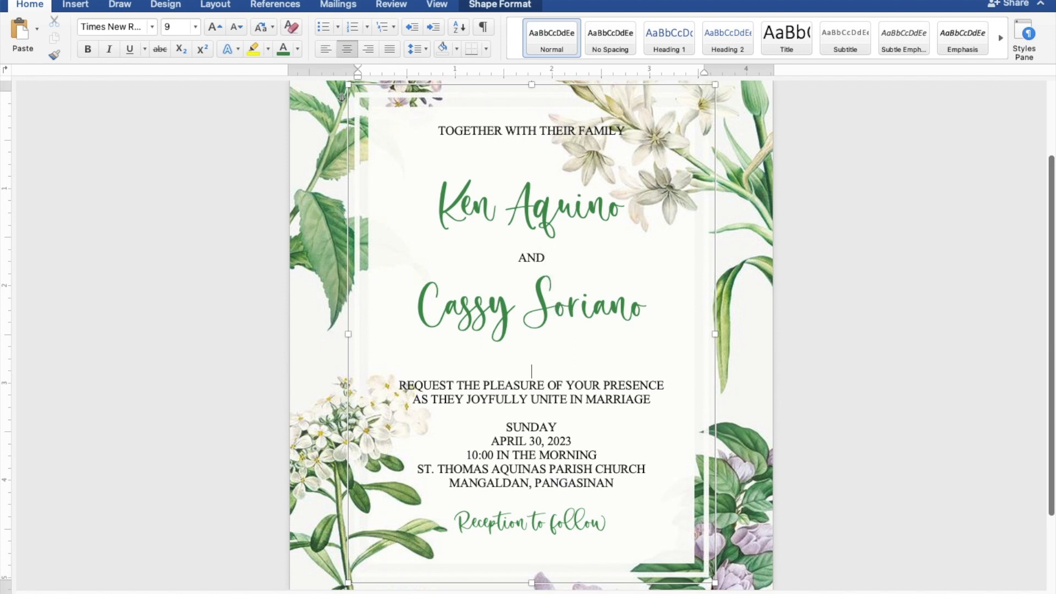
scroll(341, 97, down, 5)
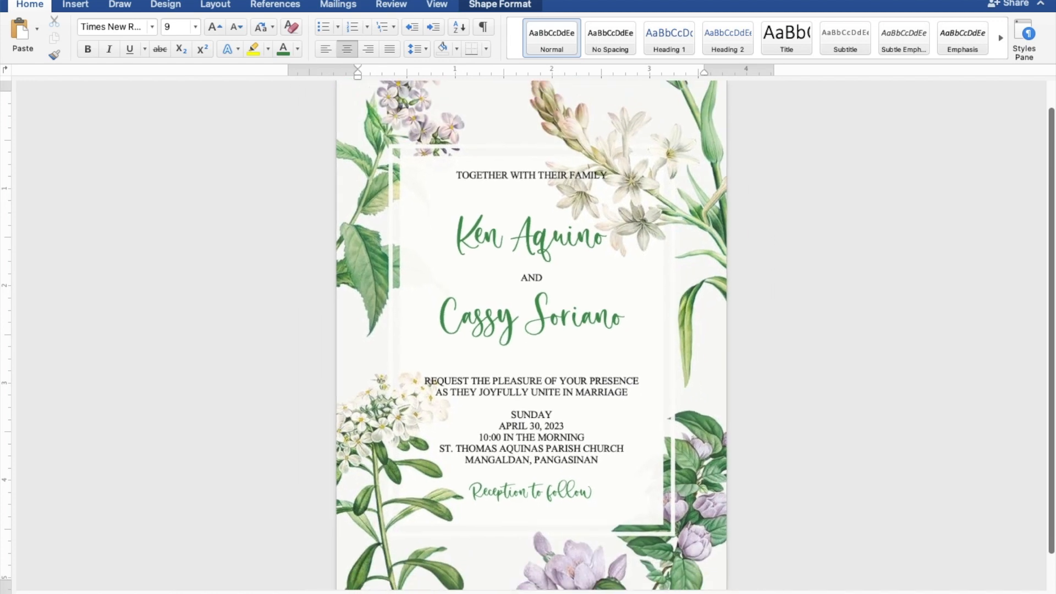
scroll(531, 339, down, 2)
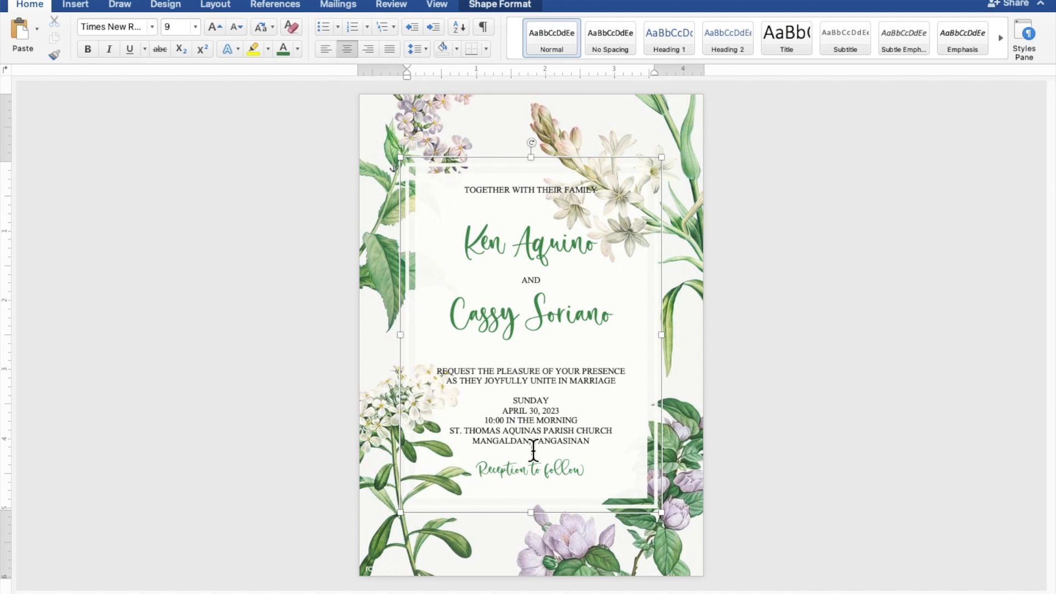
key(Return)
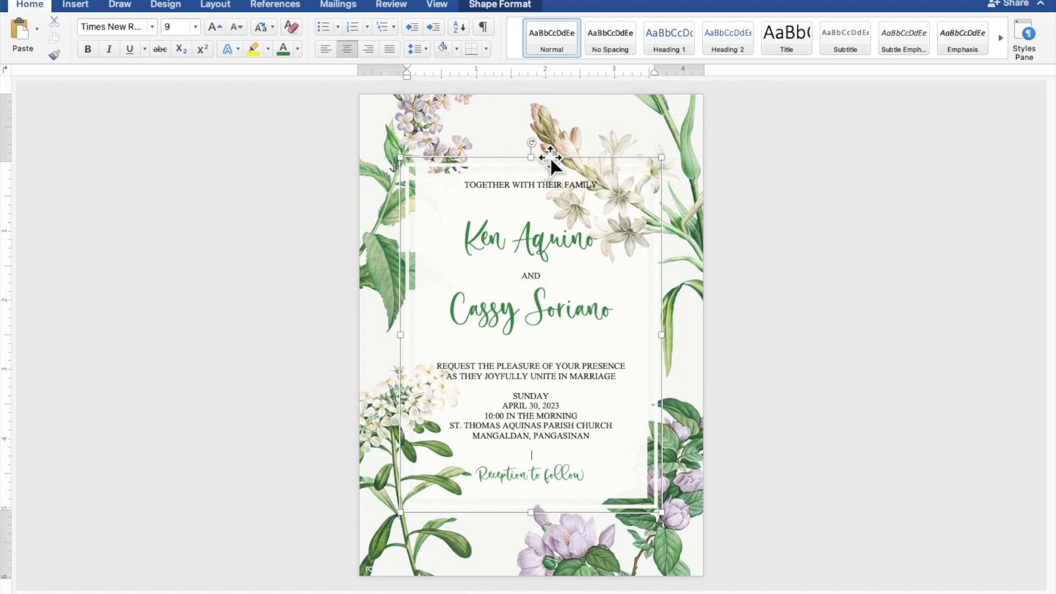
Step: Nudge the invitation text box two steps down on the page, then deselect it
click(550, 157)
key(Down)
key(Down)
key(Down)
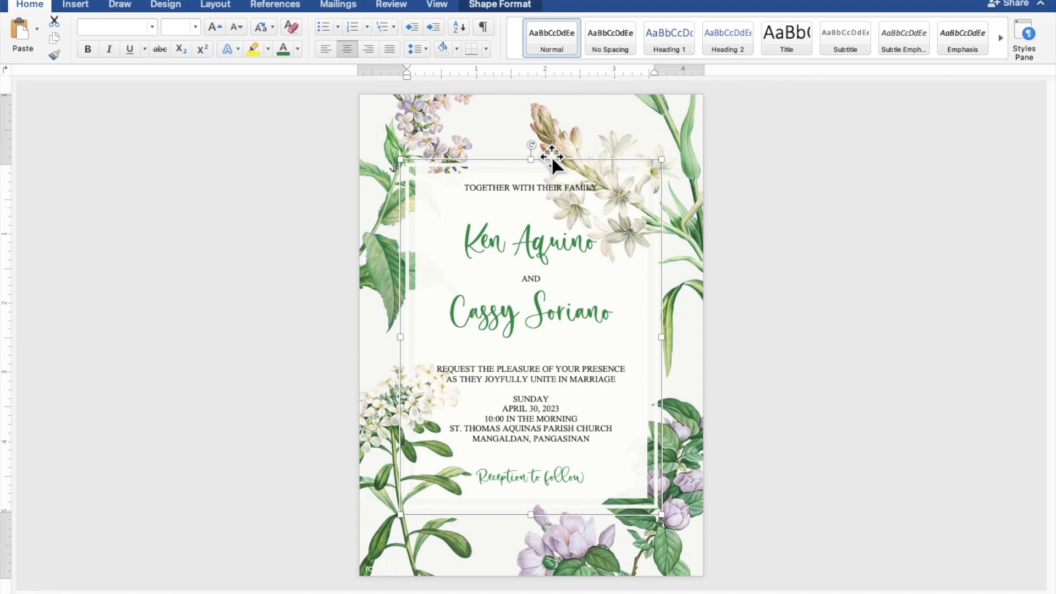
key(Down)
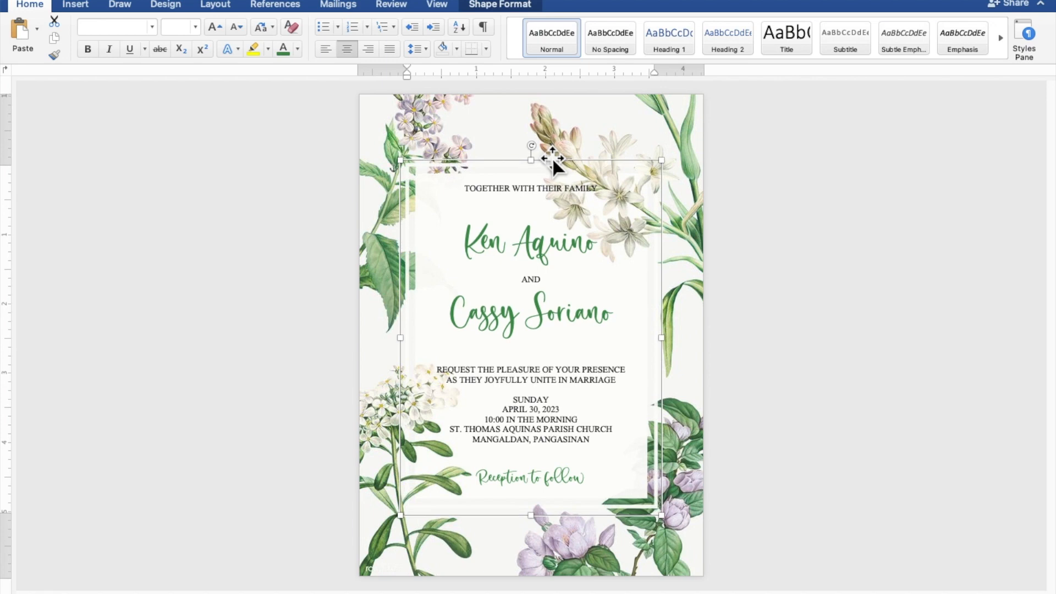
click(879, 243)
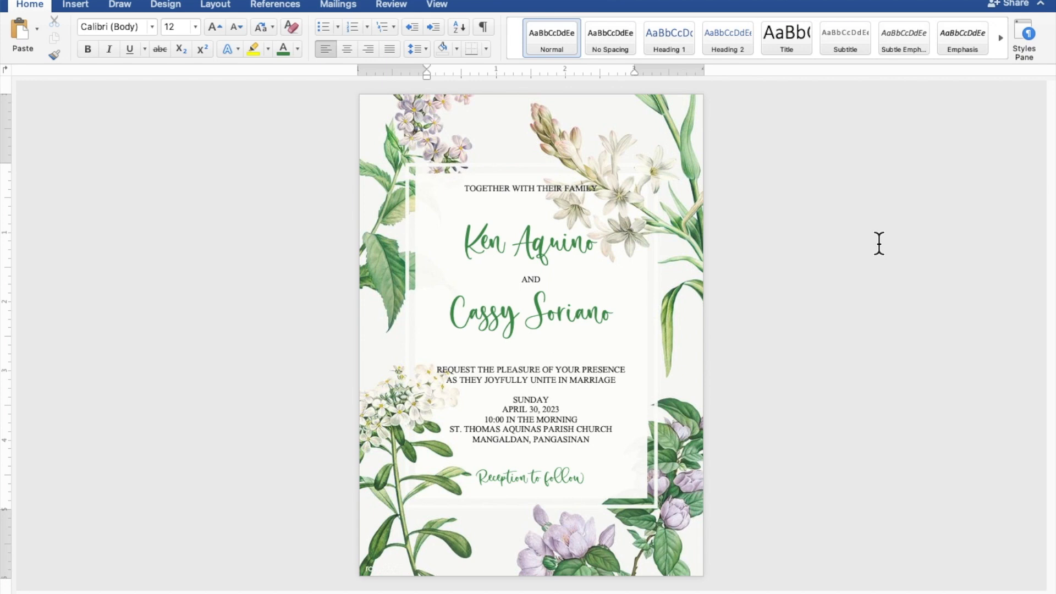